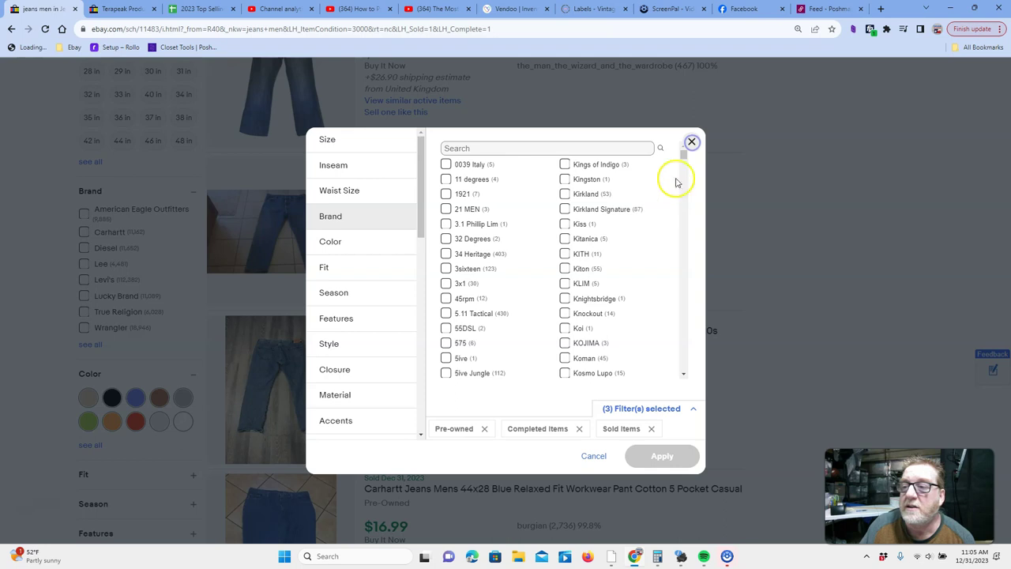
Step: Close the brand filter list and browse the sold pre-owned men's jeans results
{"action": "left_click", "coordinate": [691, 143]}
{"action": "scroll", "coordinate": [786, 299], "scroll_direction": "up", "scroll_amount": 10}
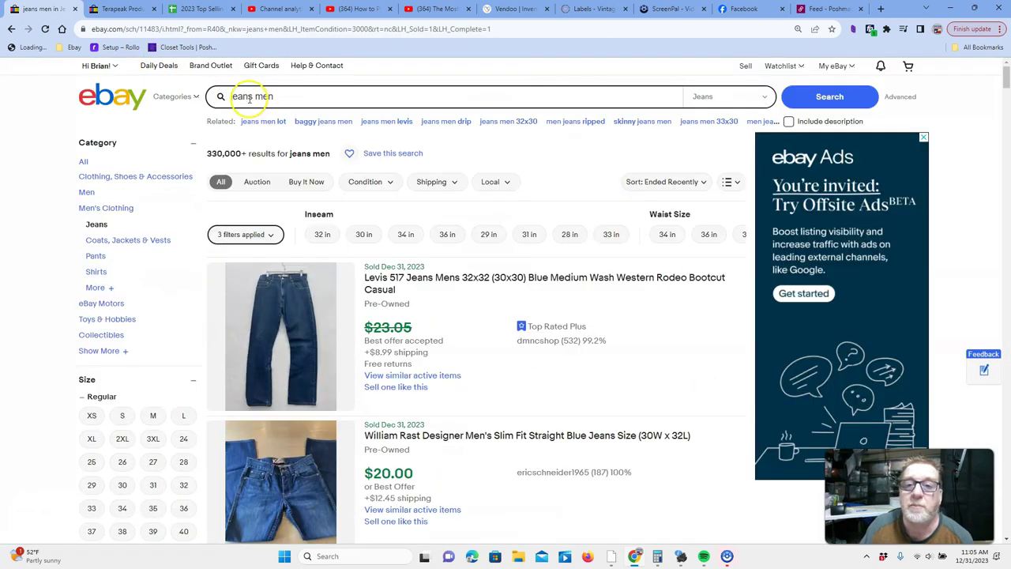
{"action": "scroll", "coordinate": [181, 225], "scroll_direction": "down", "scroll_amount": 3}
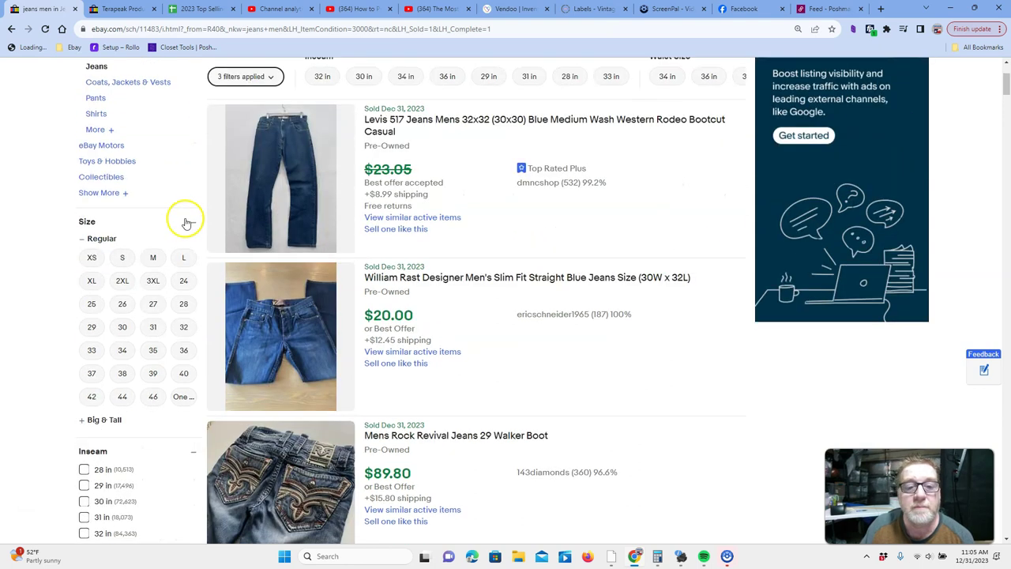
{"action": "scroll", "coordinate": [187, 222], "scroll_direction": "up", "scroll_amount": 3}
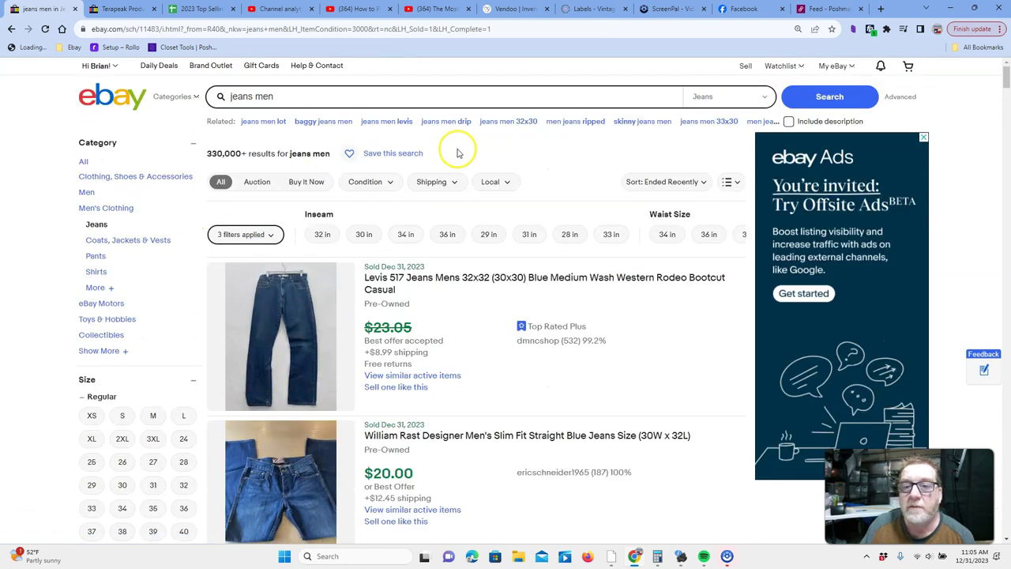
{"action": "scroll", "coordinate": [187, 248], "scroll_direction": "down", "scroll_amount": 8}
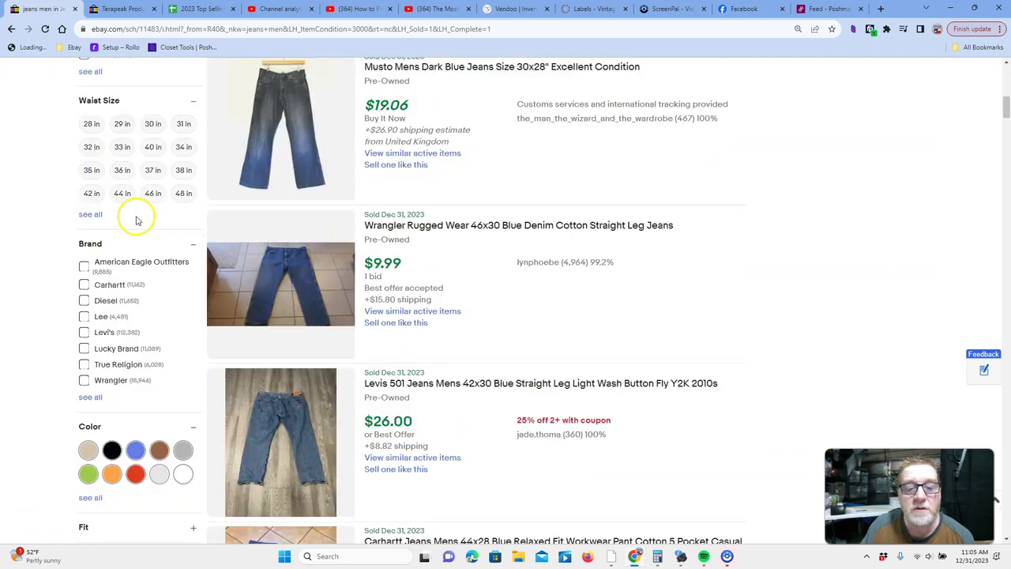
{"action": "scroll", "coordinate": [175, 317], "scroll_direction": "down", "scroll_amount": 3}
{"action": "scroll", "coordinate": [174, 316], "scroll_direction": "up", "scroll_amount": 1}
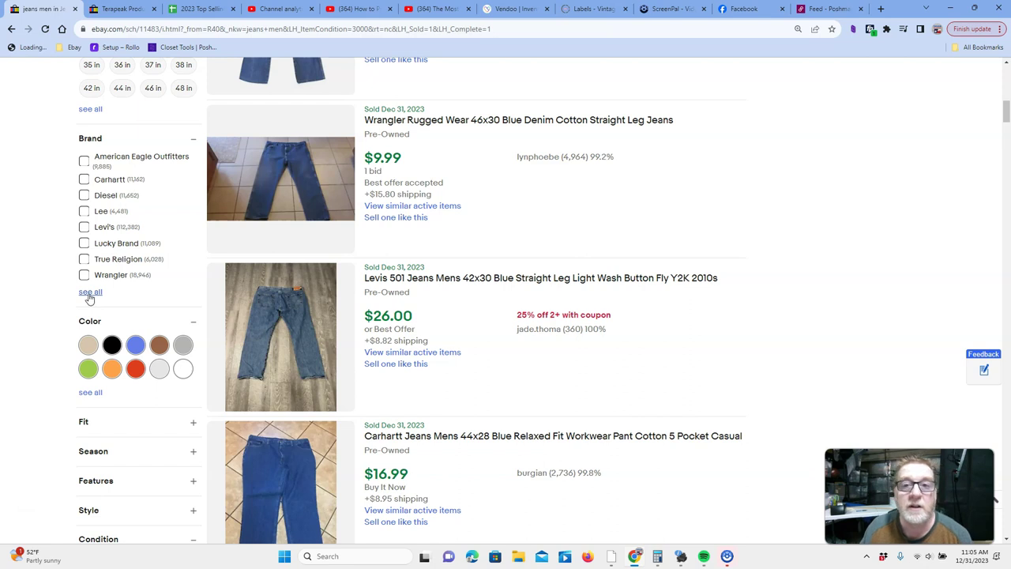
Step: Reopen the full Brand filter list, wait for it to load, then dismiss it
{"action": "left_click", "coordinate": [90, 293]}
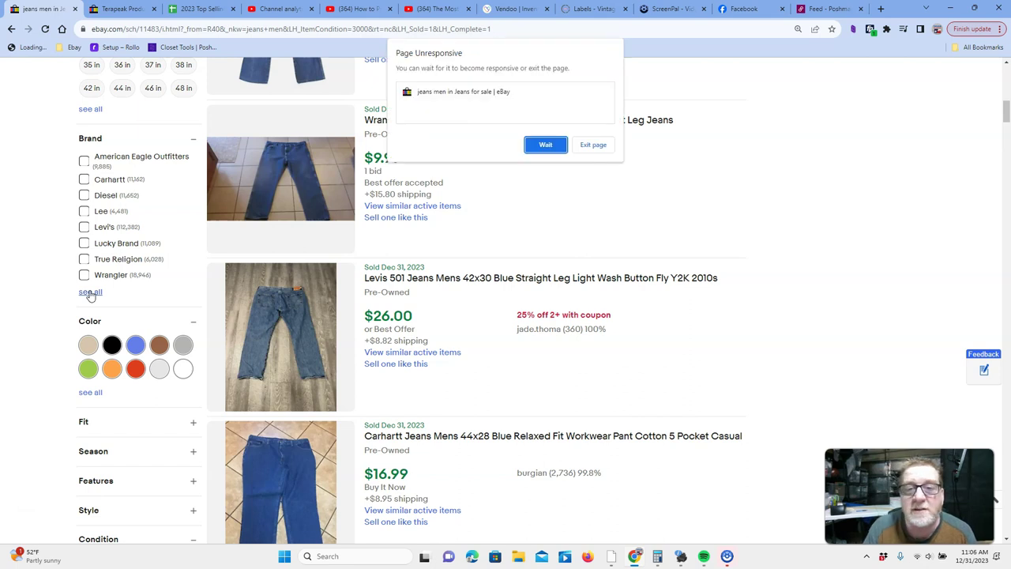
{"action": "left_click", "coordinate": [91, 292]}
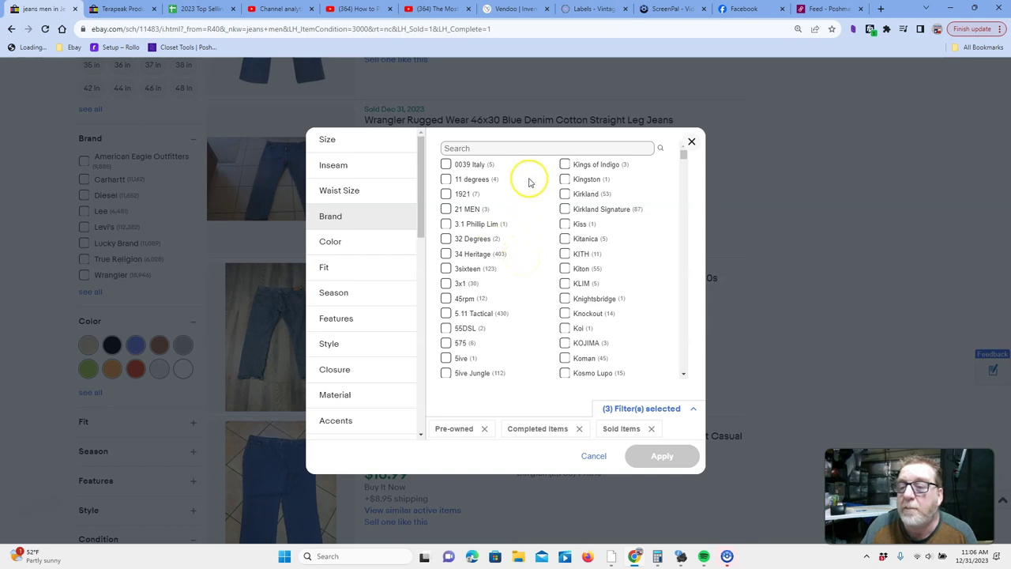
{"action": "key", "text": "Escape"}
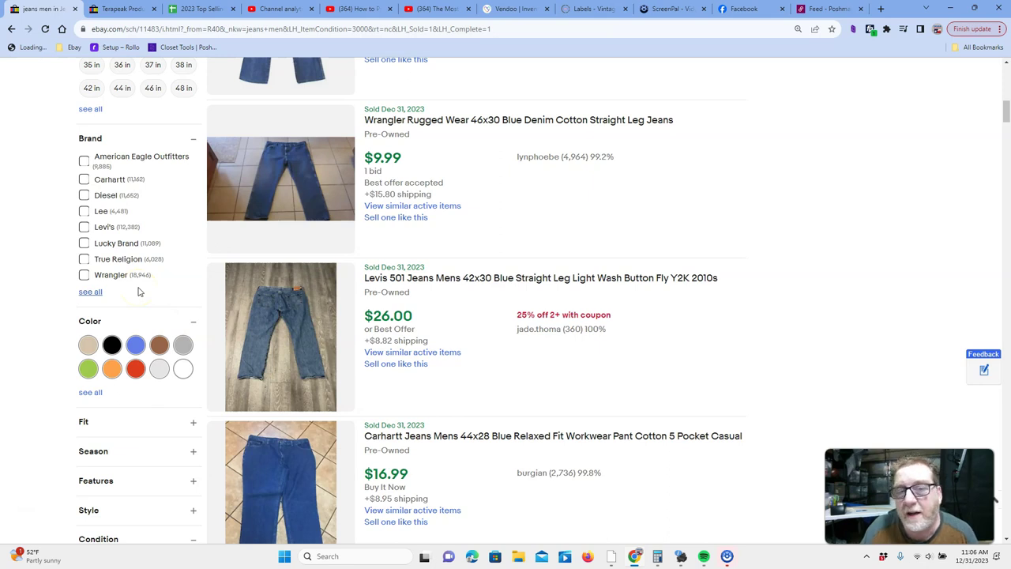
Step: Switch to the Terapeak Product Research for 2023 Liberty jeans in the Jeans category
{"action": "left_click", "coordinate": [108, 9]}
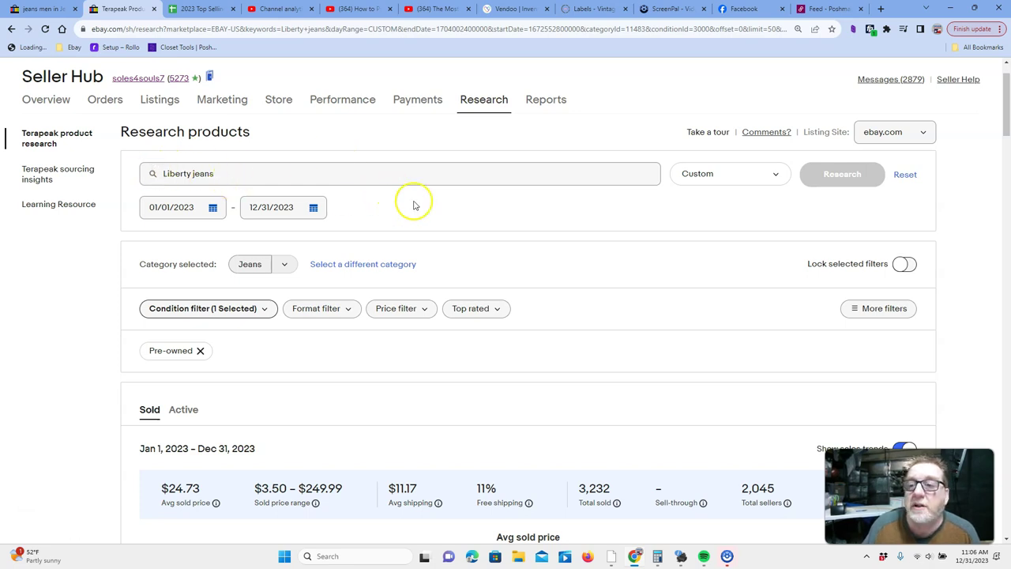
{"action": "scroll", "coordinate": [431, 212], "scroll_direction": "up", "scroll_amount": 1}
{"action": "scroll", "coordinate": [433, 219], "scroll_direction": "down", "scroll_amount": 1}
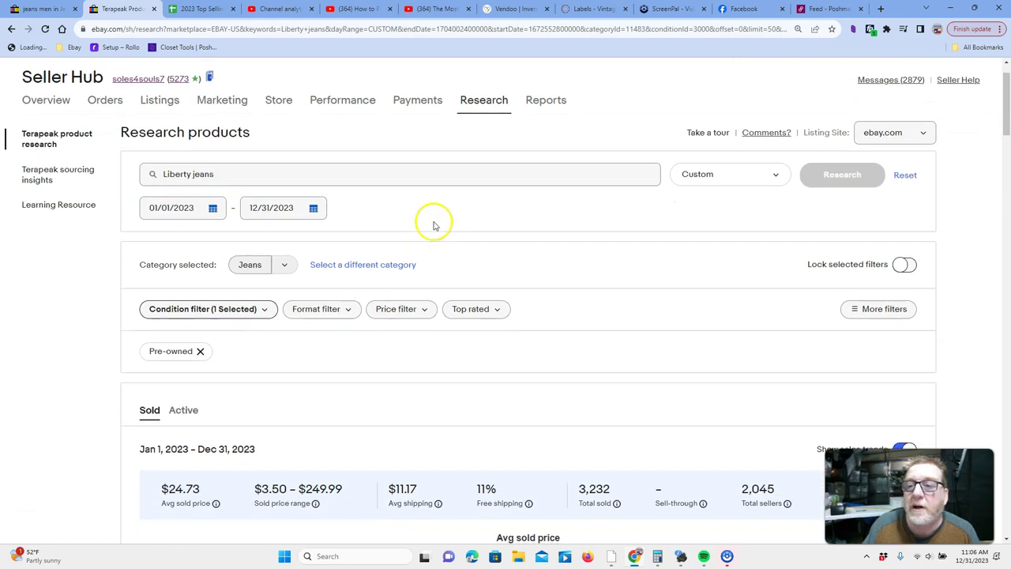
{"action": "scroll", "coordinate": [476, 153], "scroll_direction": "down", "scroll_amount": 1}
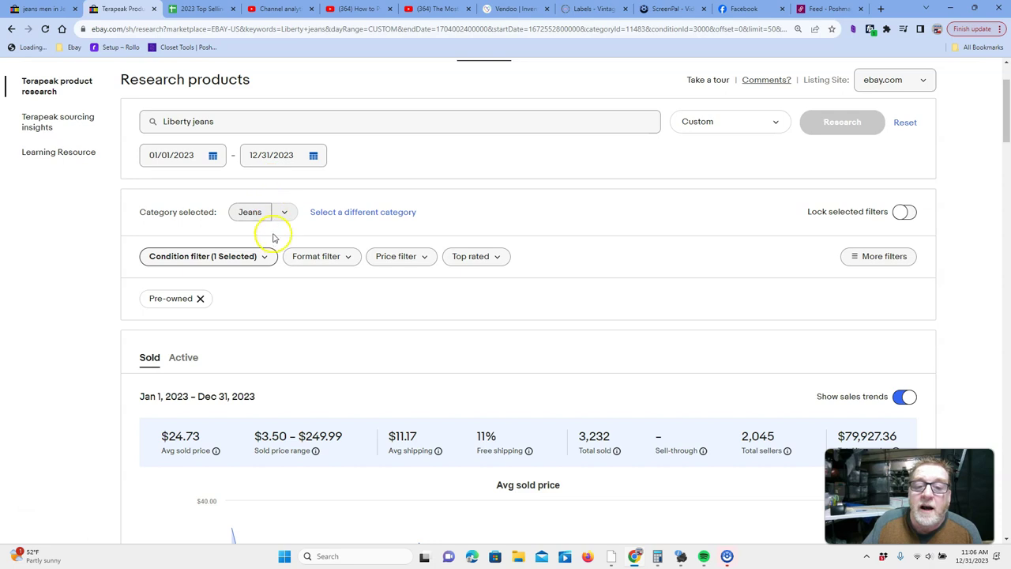
Step: Apply the Pre-owned condition filter and bring up the $24.73 average sold price and chart
{"action": "left_click", "coordinate": [267, 257]}
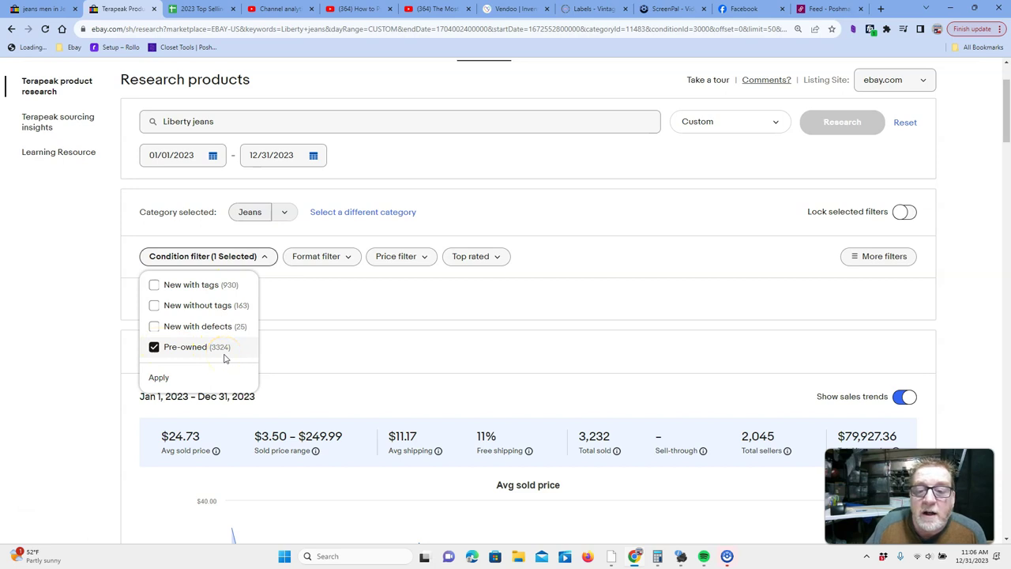
{"action": "left_click", "coordinate": [301, 310]}
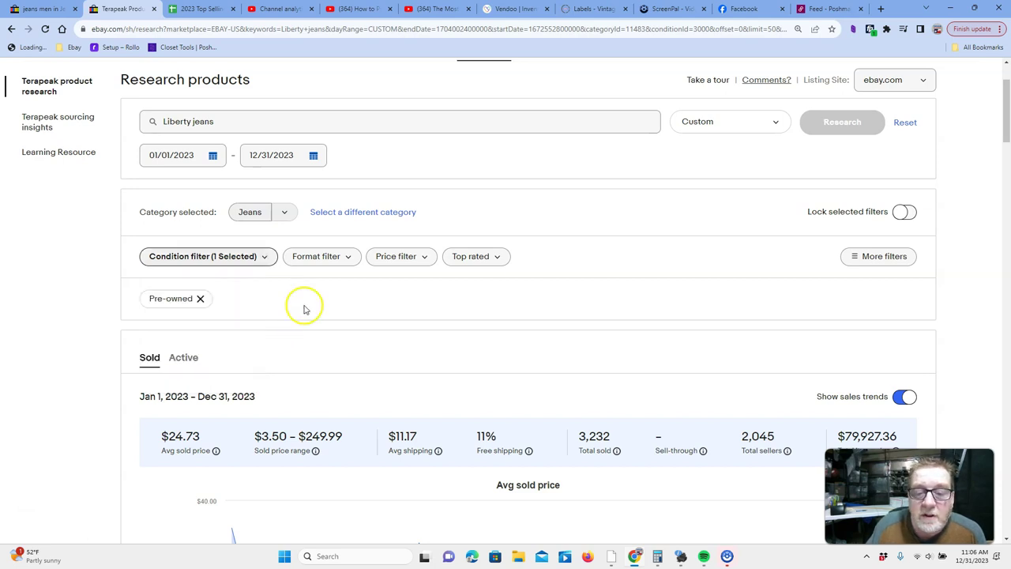
{"action": "scroll", "coordinate": [305, 306], "scroll_direction": "down", "scroll_amount": 3}
{"action": "scroll", "coordinate": [362, 214], "scroll_direction": "down", "scroll_amount": 1}
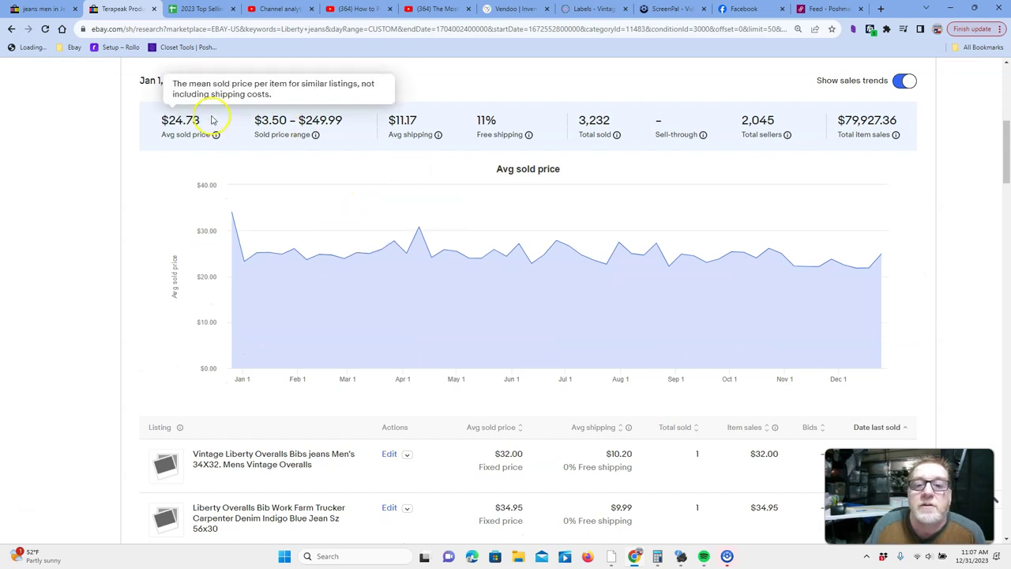
Step: Check the Liberty row's sold, active, STR and ASP in '2023 Top Selling Men's Jeans', then return to Terapeak
{"action": "left_click", "coordinate": [188, 10]}
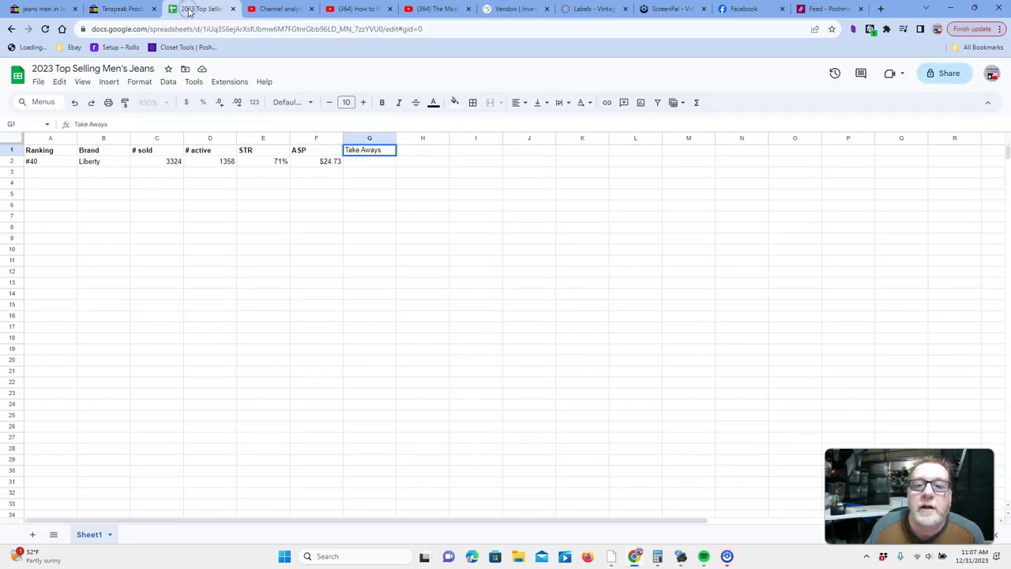
{"action": "left_click", "coordinate": [122, 8]}
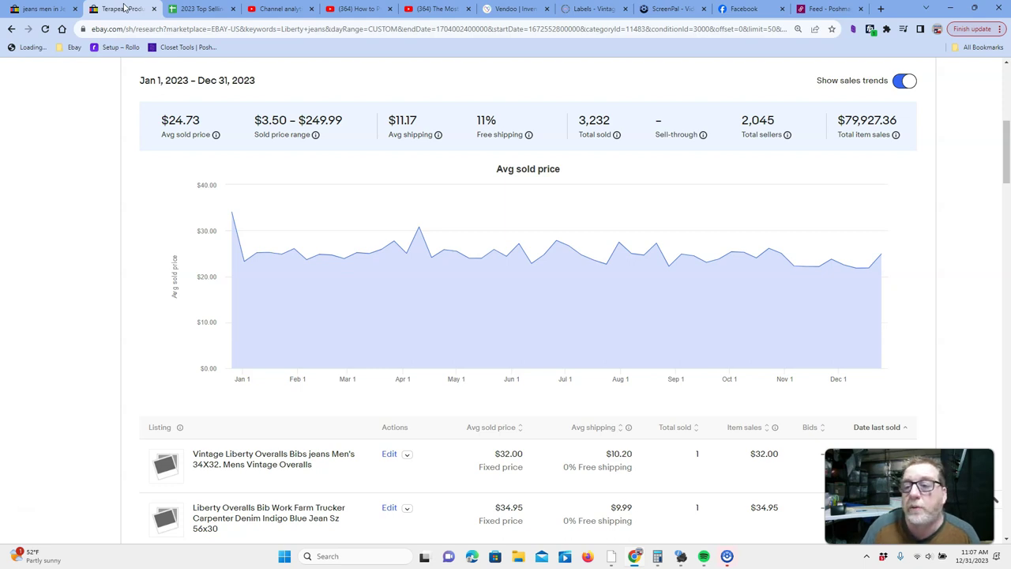
{"action": "scroll", "coordinate": [261, 171], "scroll_direction": "up", "scroll_amount": 1}
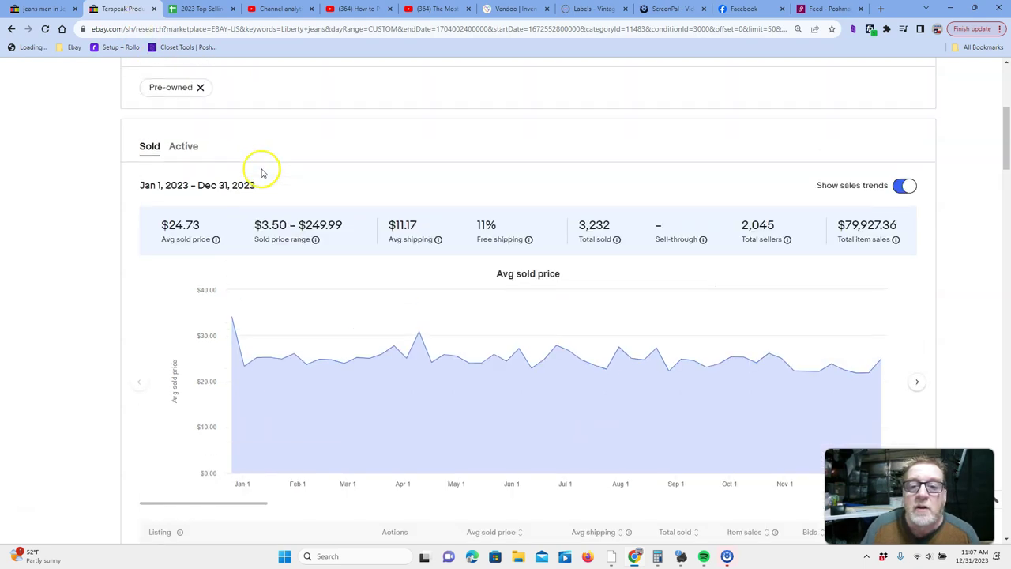
{"action": "scroll", "coordinate": [269, 198], "scroll_direction": "down", "scroll_amount": 1}
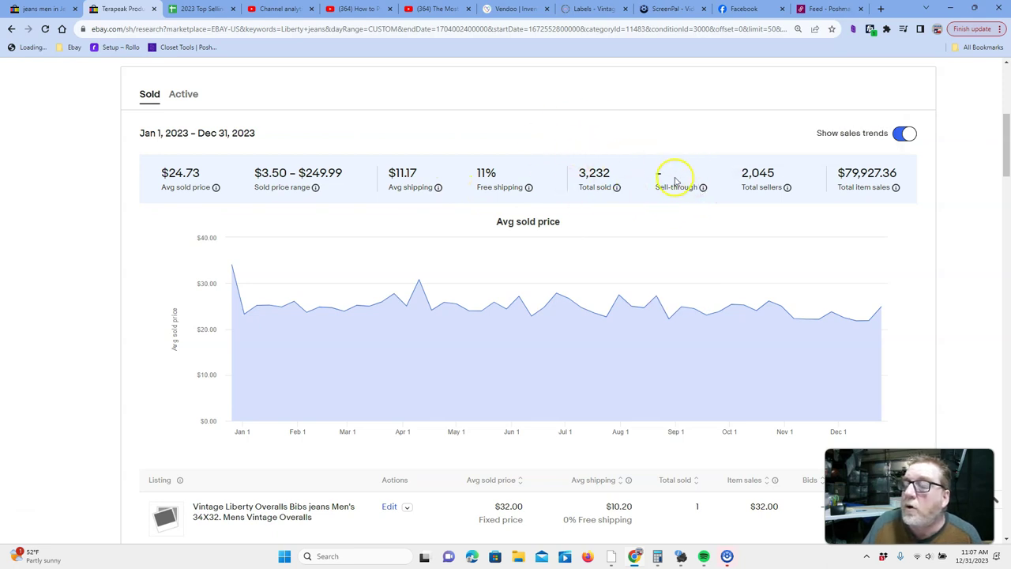
{"action": "scroll", "coordinate": [674, 177], "scroll_direction": "up", "scroll_amount": 1}
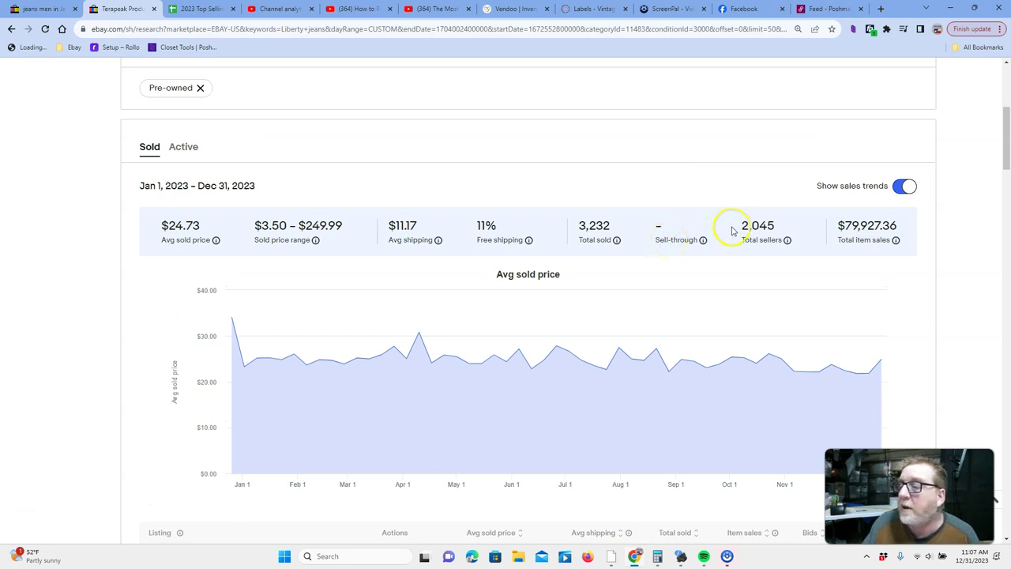
{"action": "scroll", "coordinate": [862, 267], "scroll_direction": "down", "scroll_amount": 1}
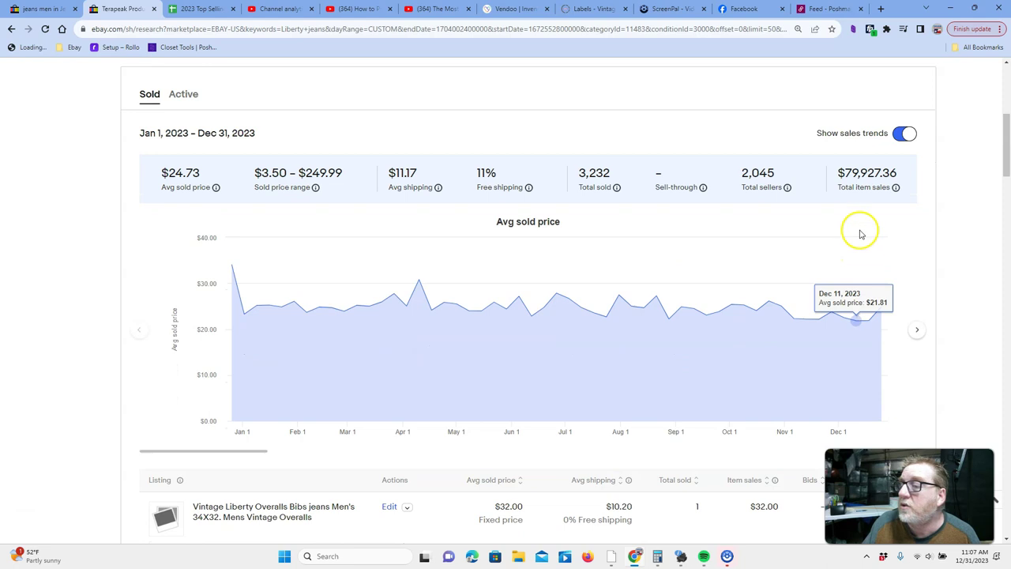
{"action": "scroll", "coordinate": [858, 230], "scroll_direction": "down", "scroll_amount": 1}
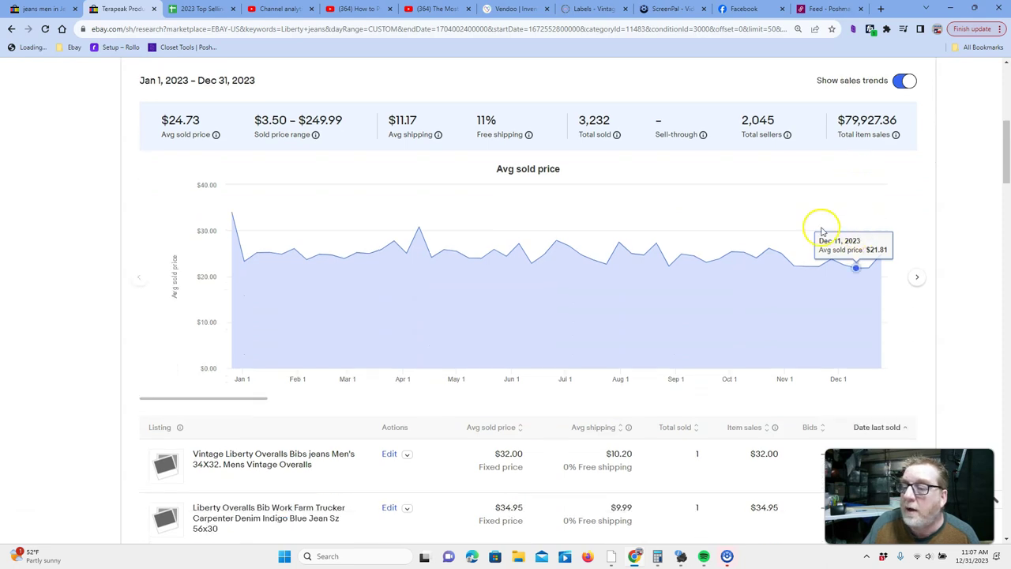
{"action": "left_click", "coordinate": [917, 280]}
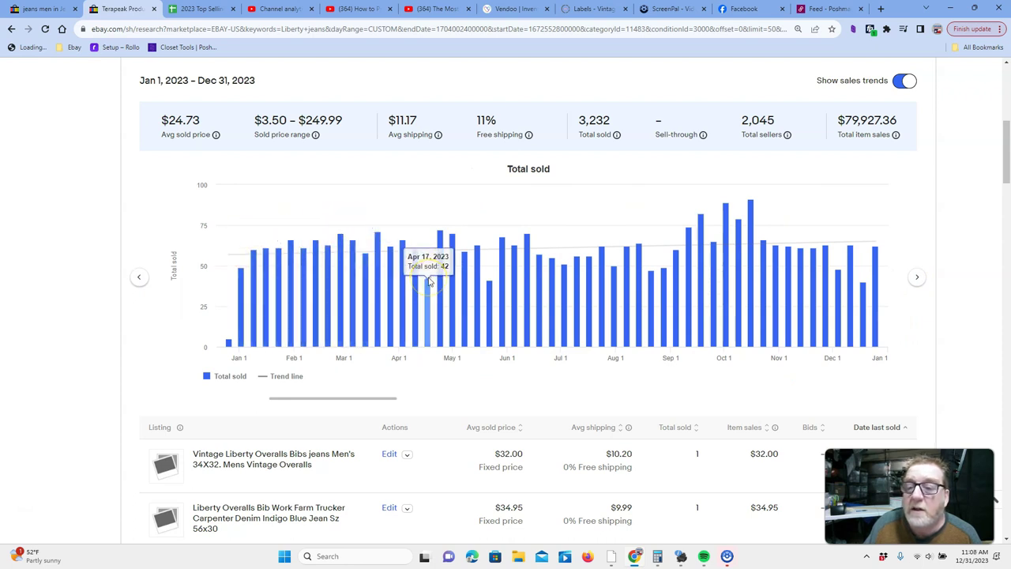
{"action": "left_click", "coordinate": [489, 289]}
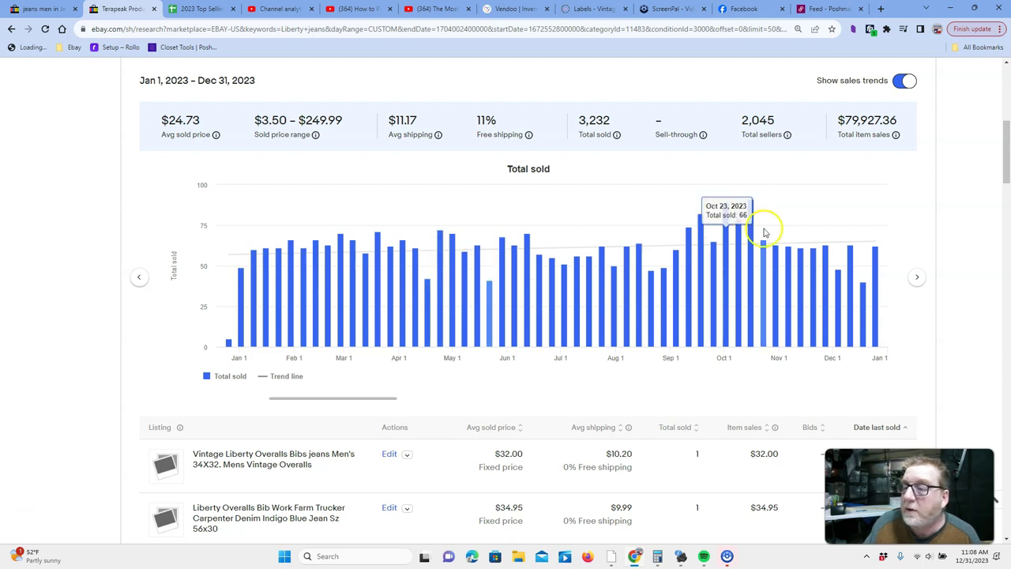
{"action": "left_click", "coordinate": [729, 224]}
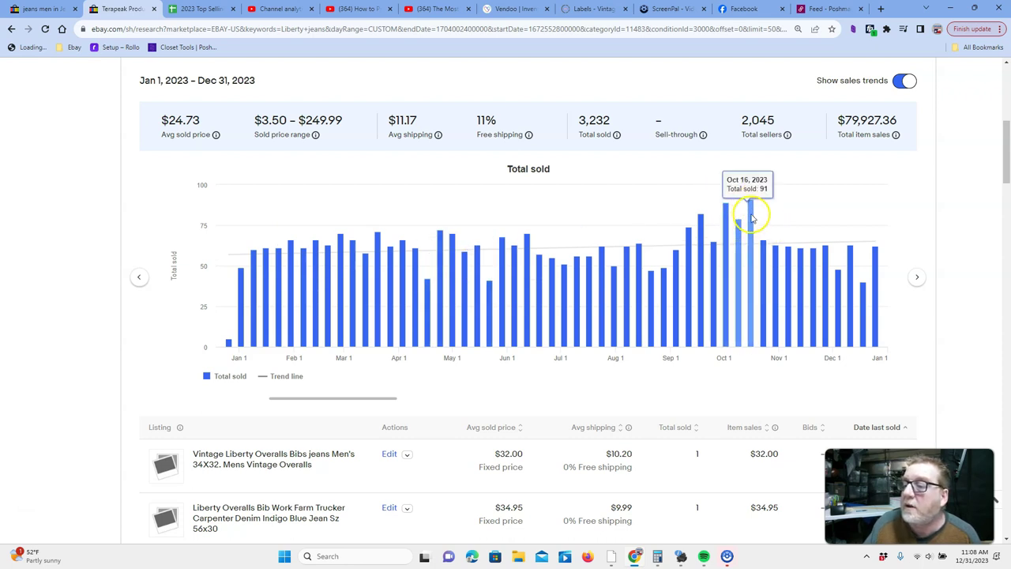
{"action": "left_click", "coordinate": [727, 224]}
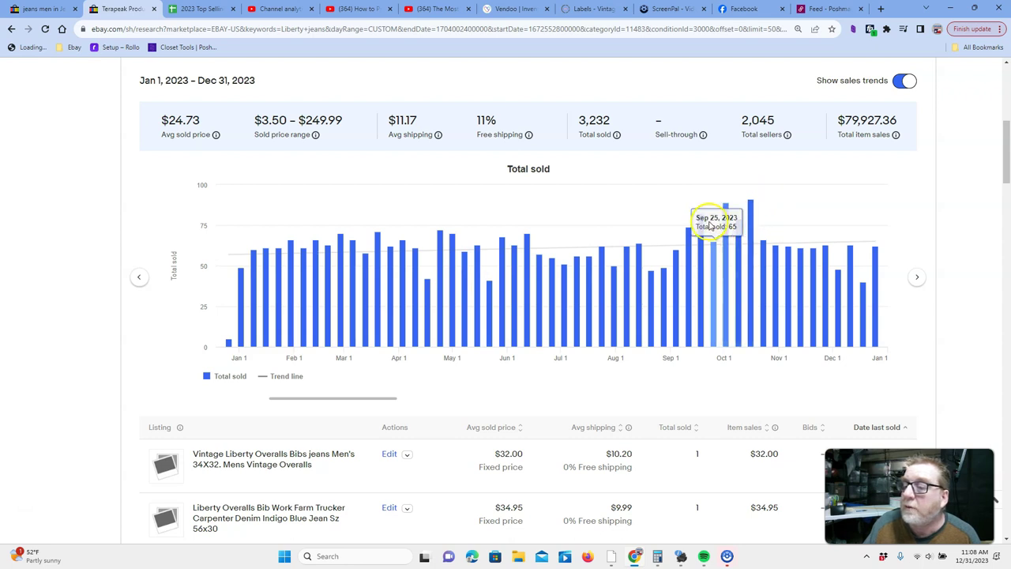
{"action": "left_click", "coordinate": [741, 224]}
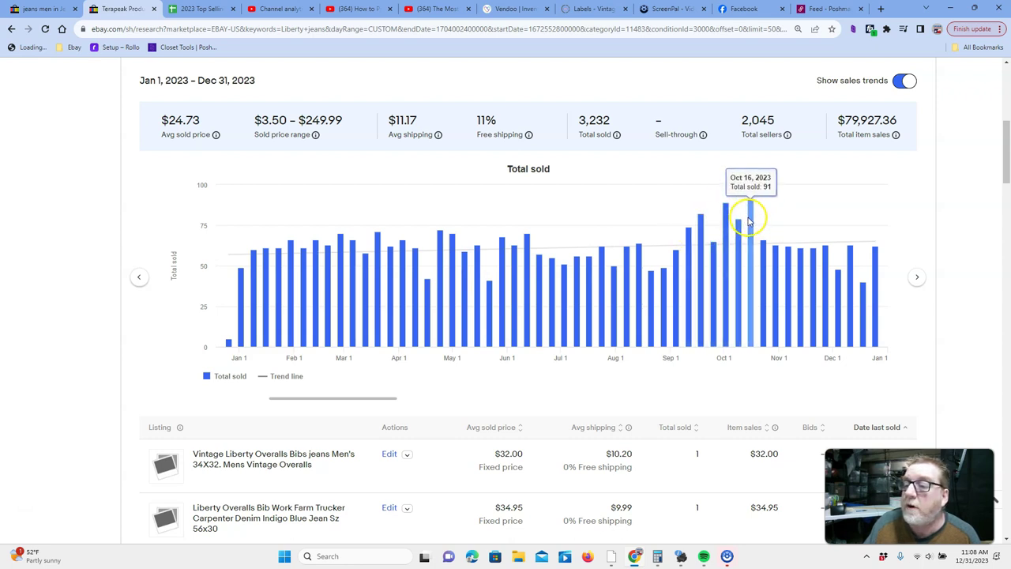
{"action": "mouse_move", "coordinate": [700, 226]}
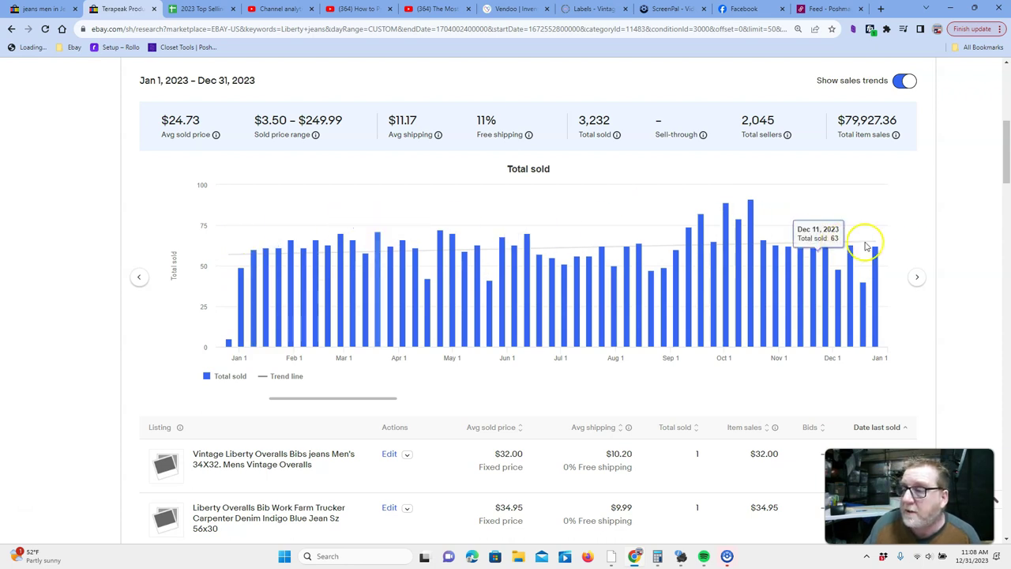
{"action": "left_click", "coordinate": [915, 278]}
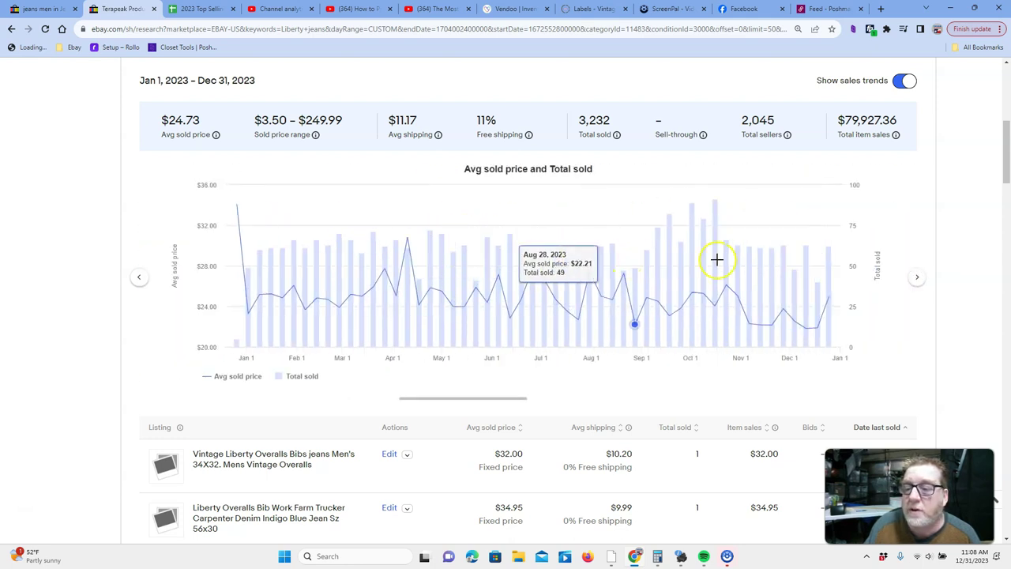
{"action": "left_click", "coordinate": [916, 278]}
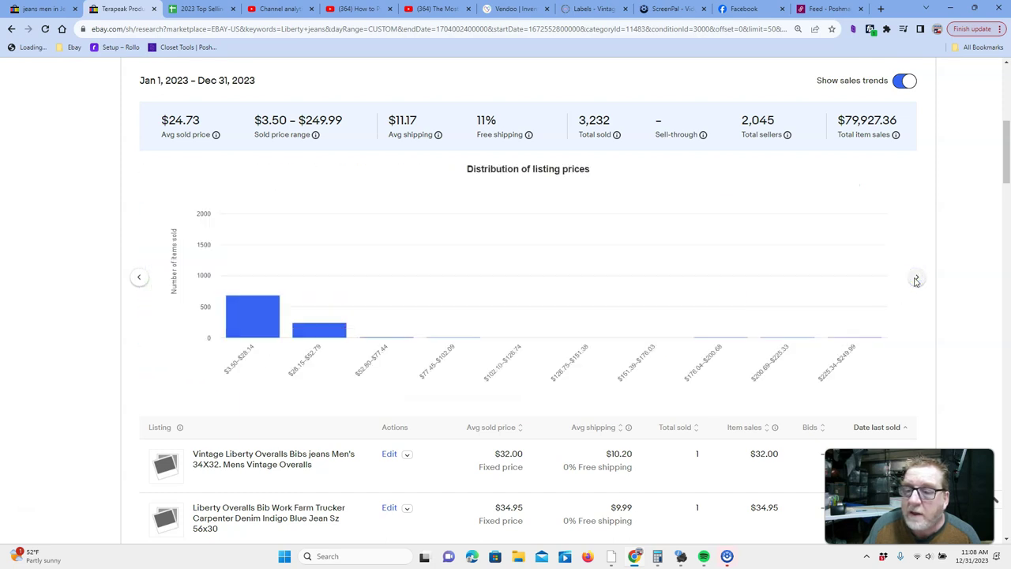
{"action": "mouse_move", "coordinate": [266, 273]}
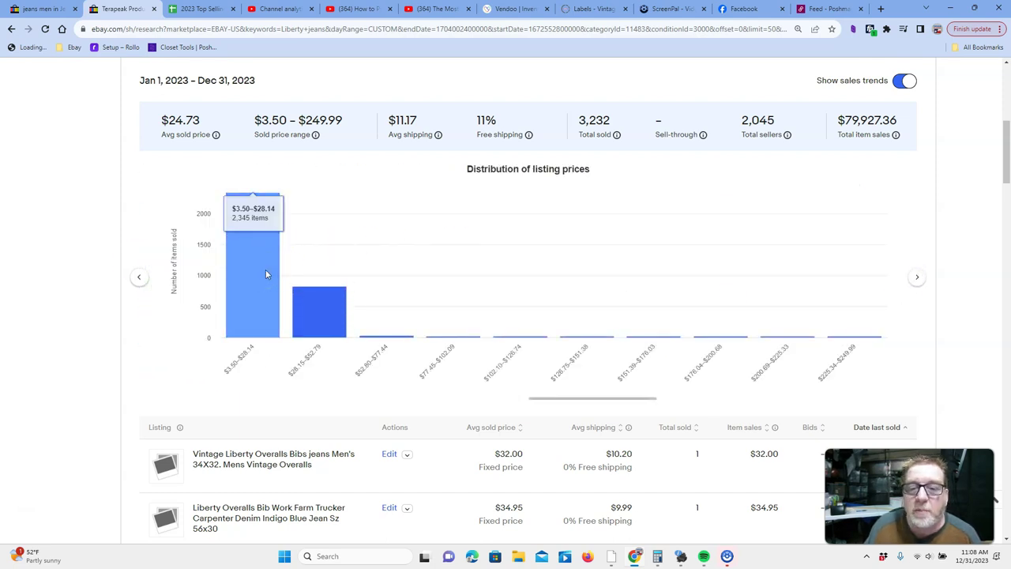
{"action": "mouse_move", "coordinate": [305, 300]}
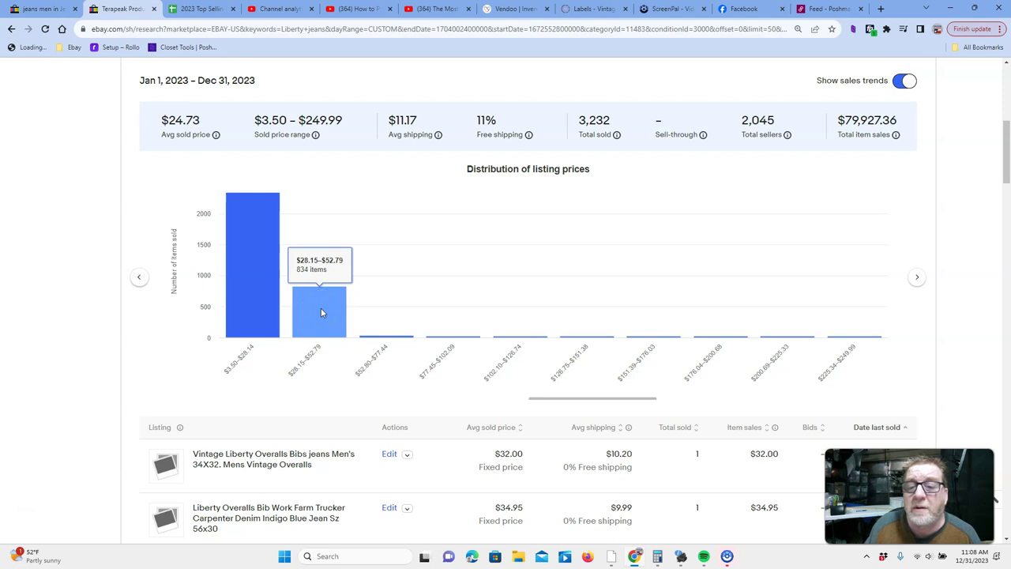
{"action": "mouse_move", "coordinate": [247, 305]}
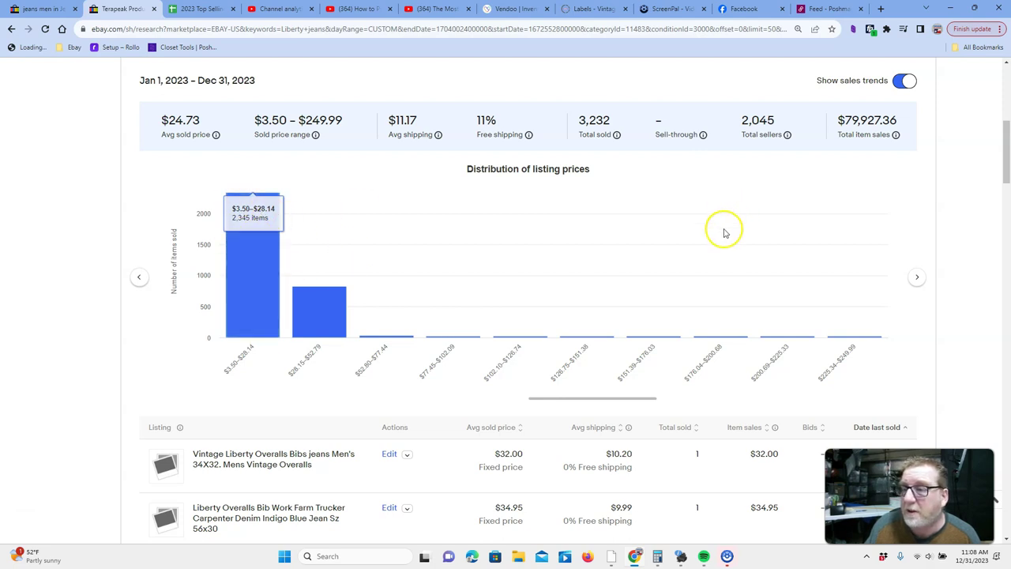
Step: Show the Market share chart and read the sales shares of the 100% and 90% seller bars
{"action": "left_click", "coordinate": [917, 279]}
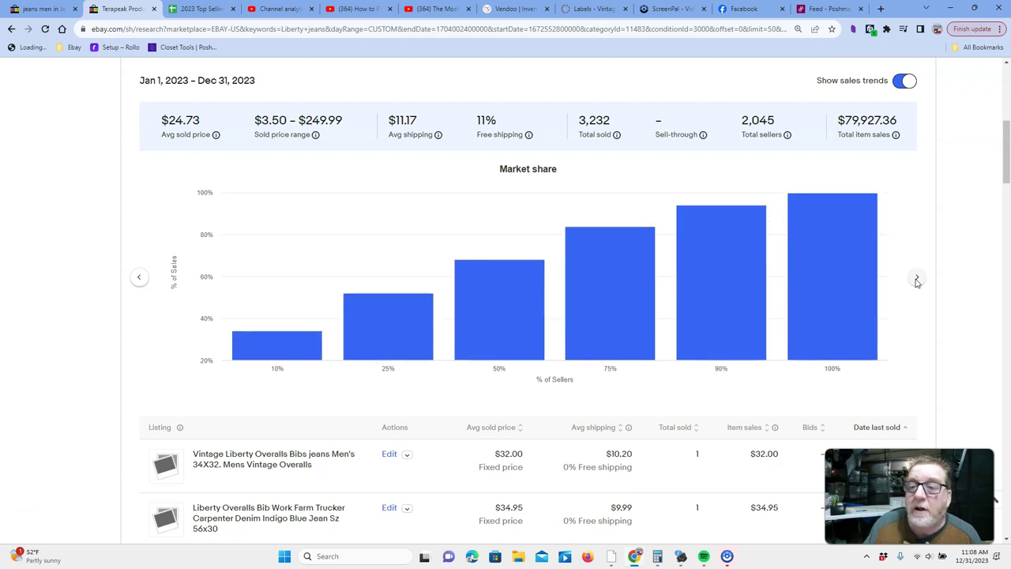
{"action": "left_click", "coordinate": [826, 304]}
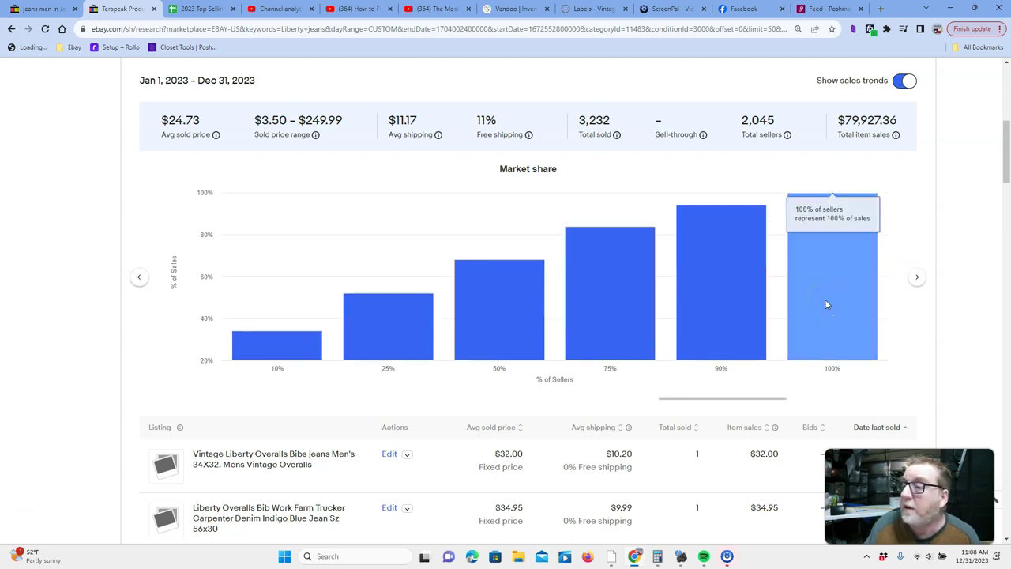
{"action": "left_click", "coordinate": [733, 310]}
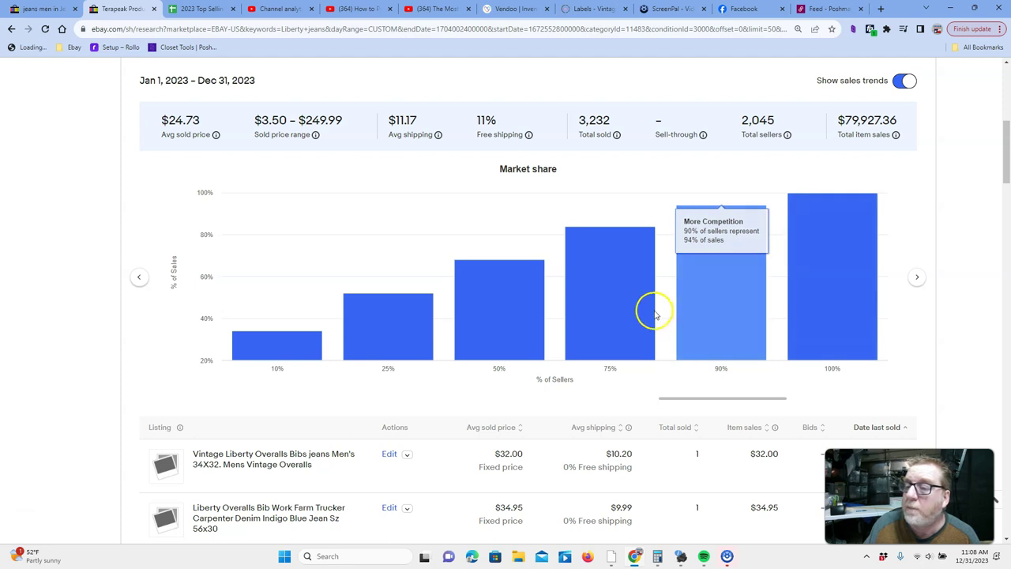
{"action": "mouse_move", "coordinate": [638, 310]}
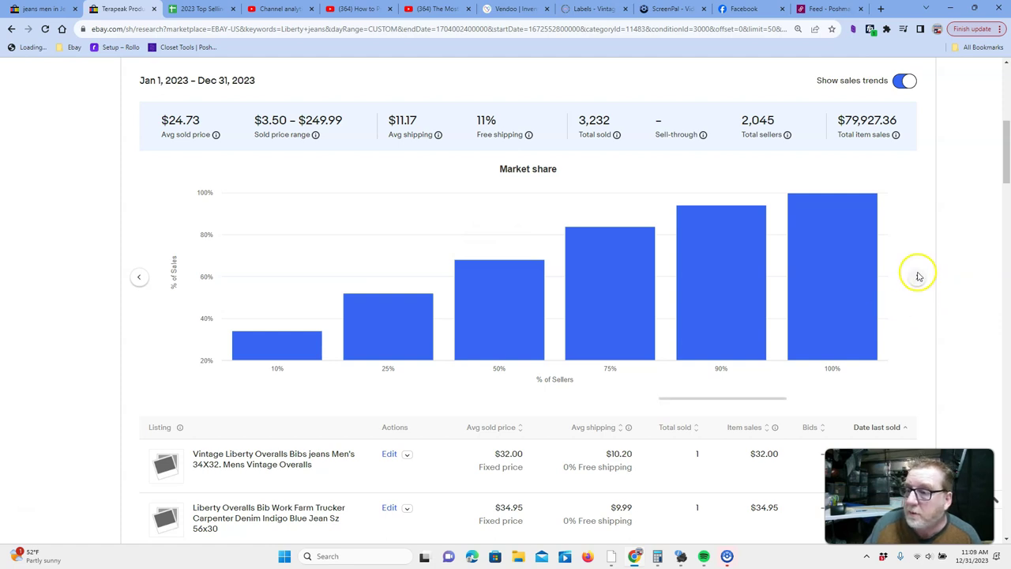
{"action": "mouse_move", "coordinate": [564, 332]}
{"action": "scroll", "coordinate": [565, 334], "scroll_direction": "up", "scroll_amount": 2}
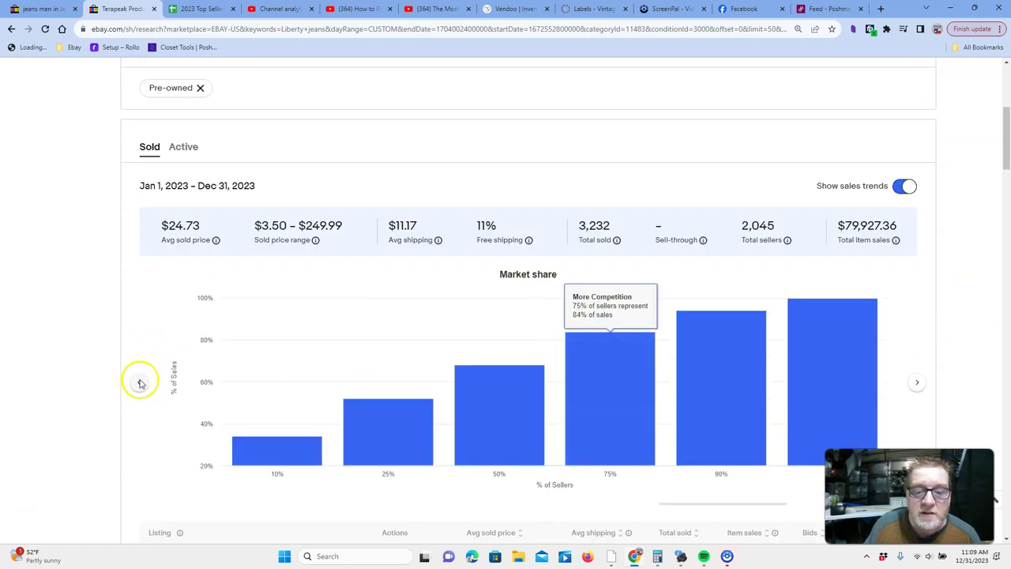
Step: Step the sales chart back to the Avg sold price trend
{"action": "left_click", "coordinate": [138, 382]}
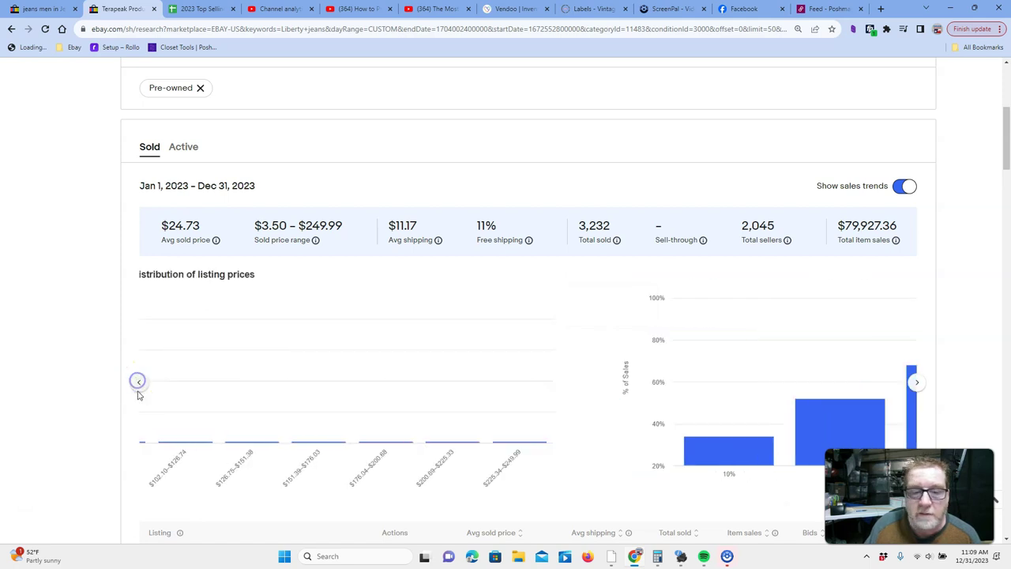
{"action": "left_click", "coordinate": [138, 382]}
{"action": "left_click", "coordinate": [137, 383]}
{"action": "left_click", "coordinate": [137, 384]}
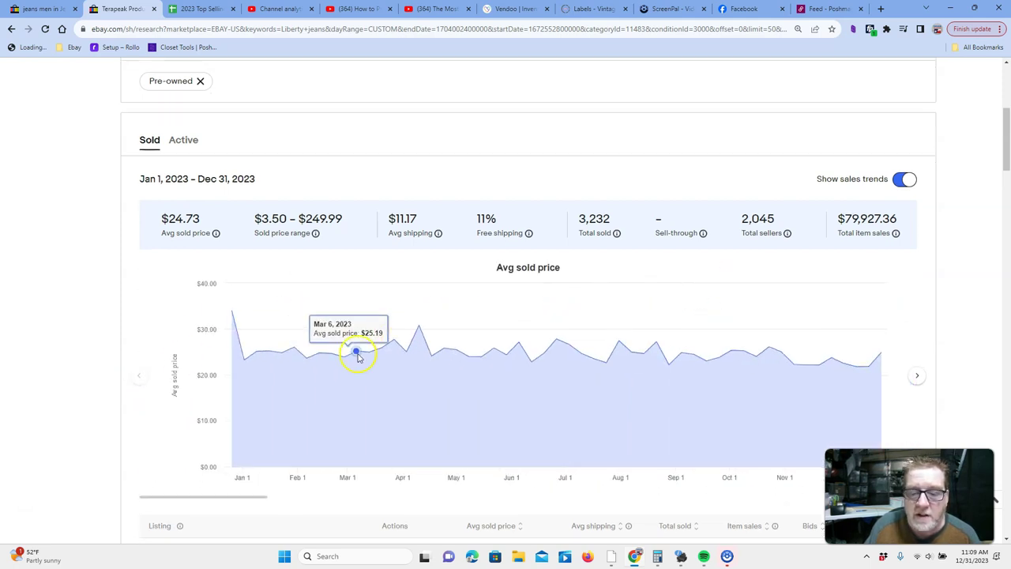
{"action": "scroll", "coordinate": [356, 350], "scroll_direction": "down", "scroll_amount": 5}
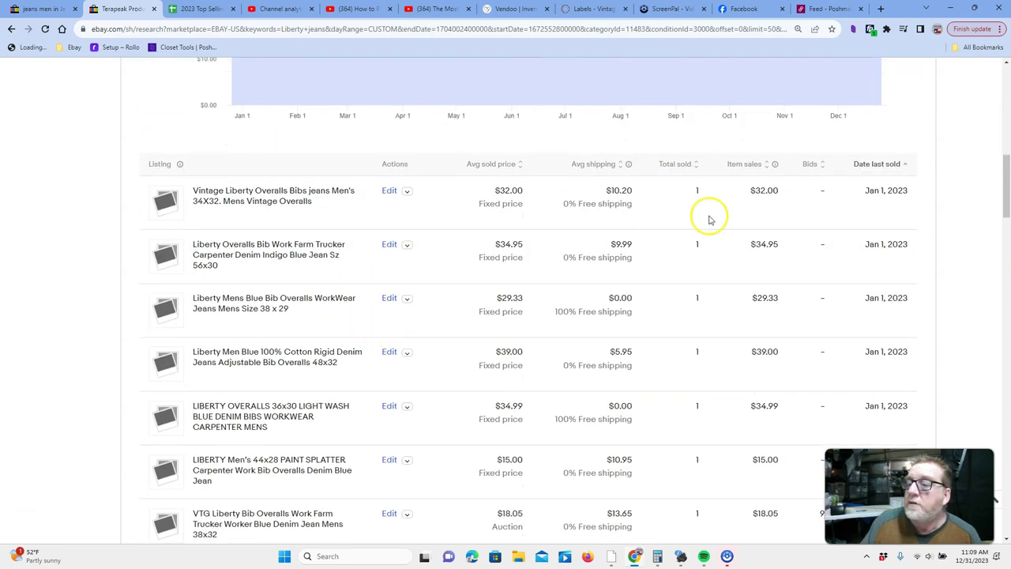
{"action": "scroll", "coordinate": [715, 235], "scroll_direction": "down", "scroll_amount": 1}
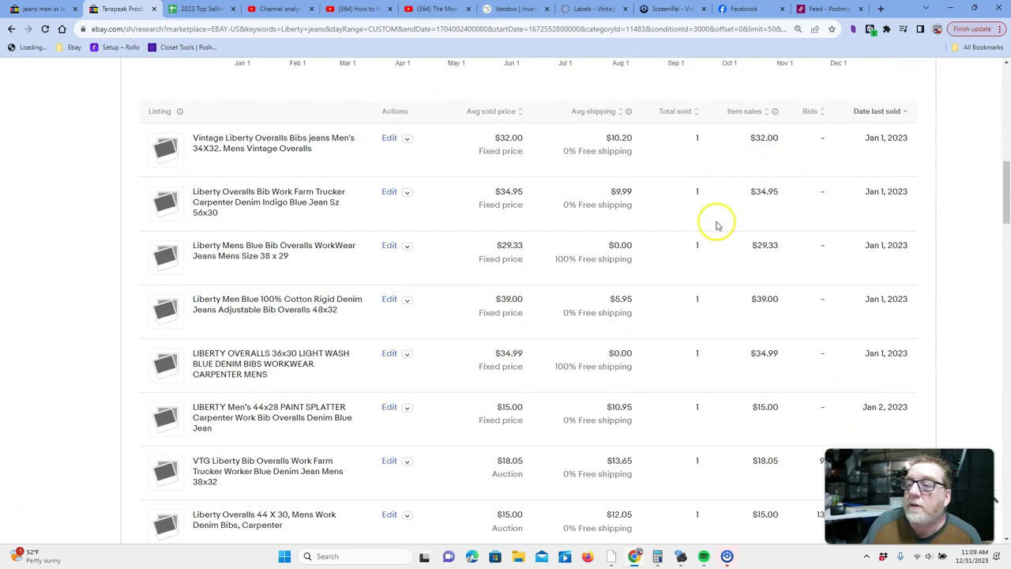
Step: Sort sold Liberty listings by Date last sold, newest first, led by the $18.00 Dec 31 overalls
{"action": "left_click", "coordinate": [874, 113]}
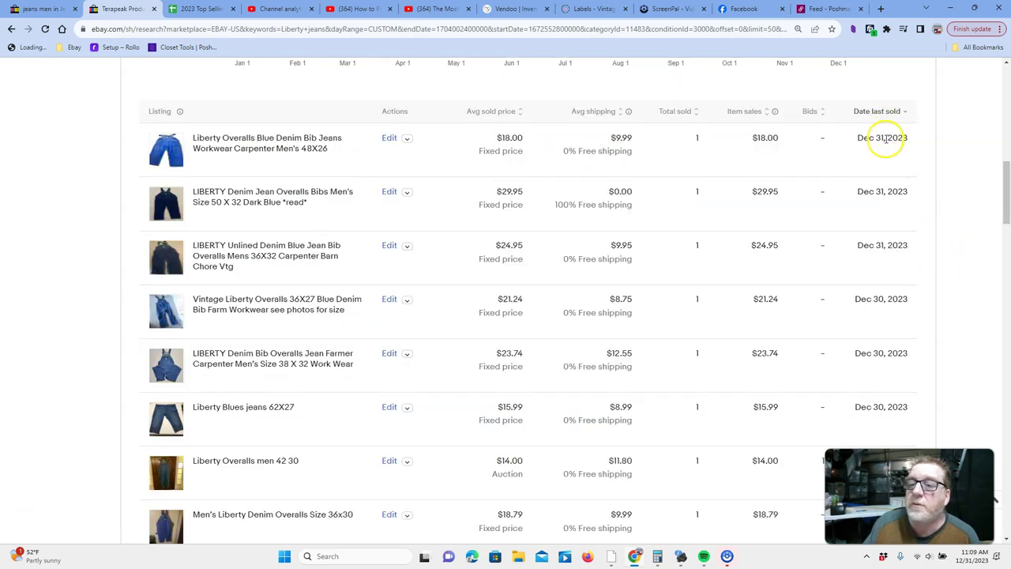
{"action": "scroll", "coordinate": [582, 228], "scroll_direction": "down", "scroll_amount": 1}
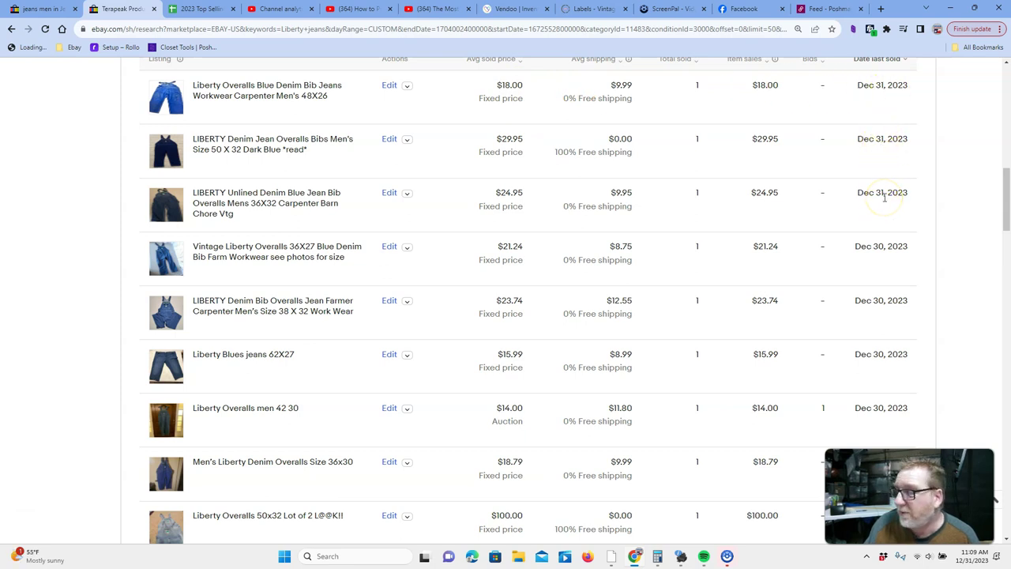
{"action": "scroll", "coordinate": [900, 253], "scroll_direction": "down", "scroll_amount": 2}
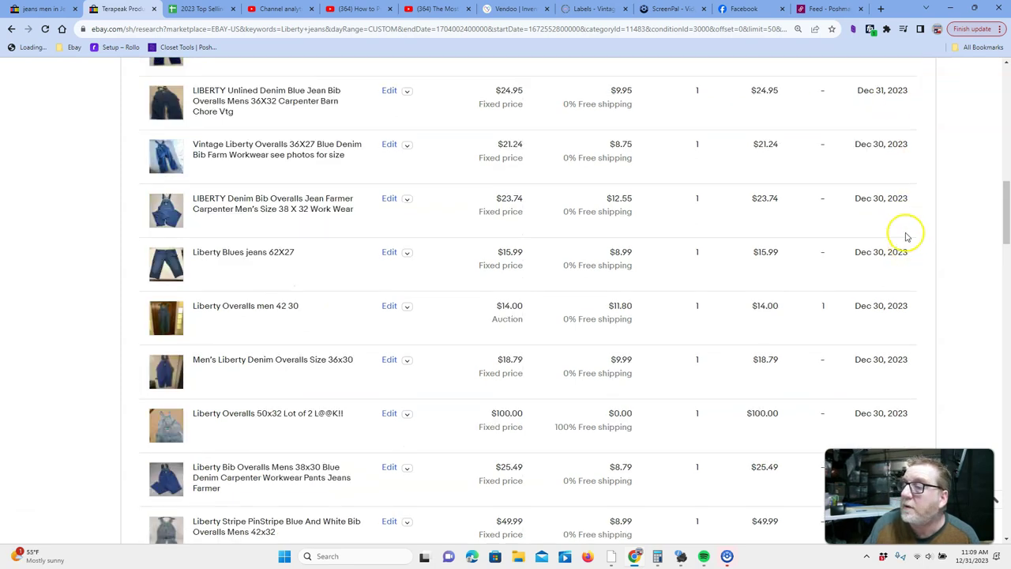
{"action": "scroll", "coordinate": [893, 267], "scroll_direction": "down", "scroll_amount": 1}
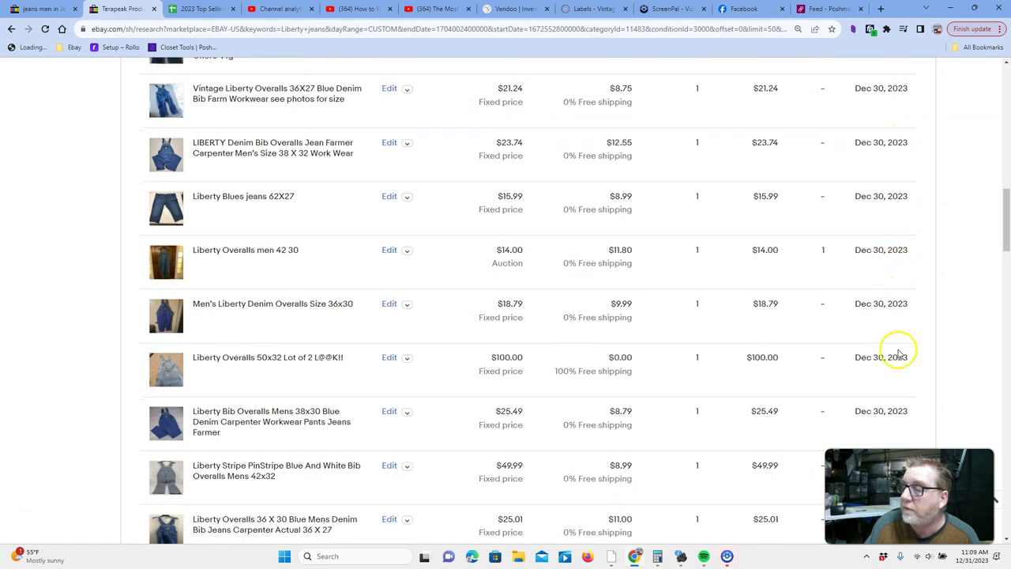
{"action": "scroll", "coordinate": [898, 354], "scroll_direction": "down", "scroll_amount": 1}
{"action": "scroll", "coordinate": [900, 368], "scroll_direction": "down", "scroll_amount": 4}
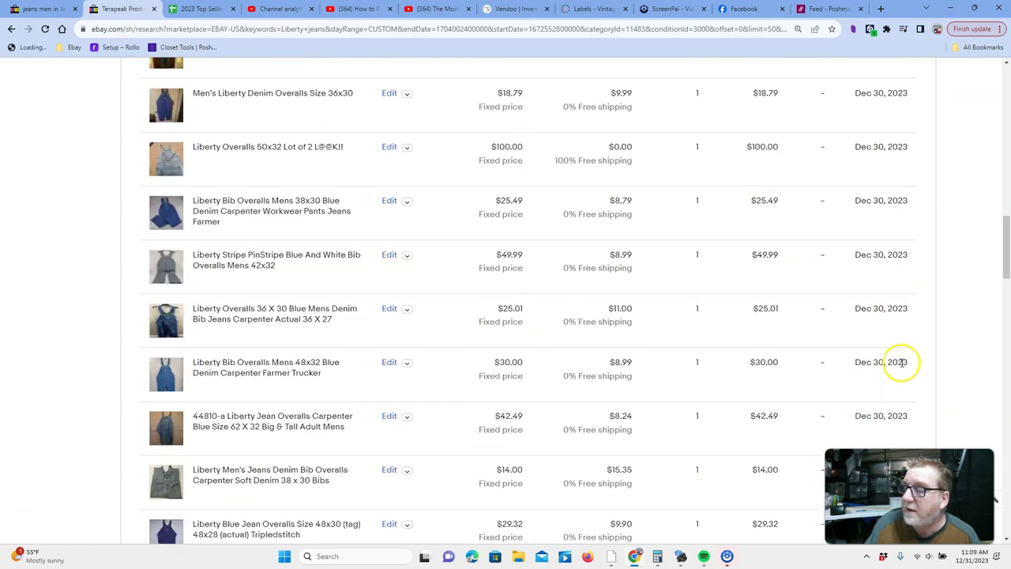
{"action": "scroll", "coordinate": [907, 348], "scroll_direction": "up", "scroll_amount": 6}
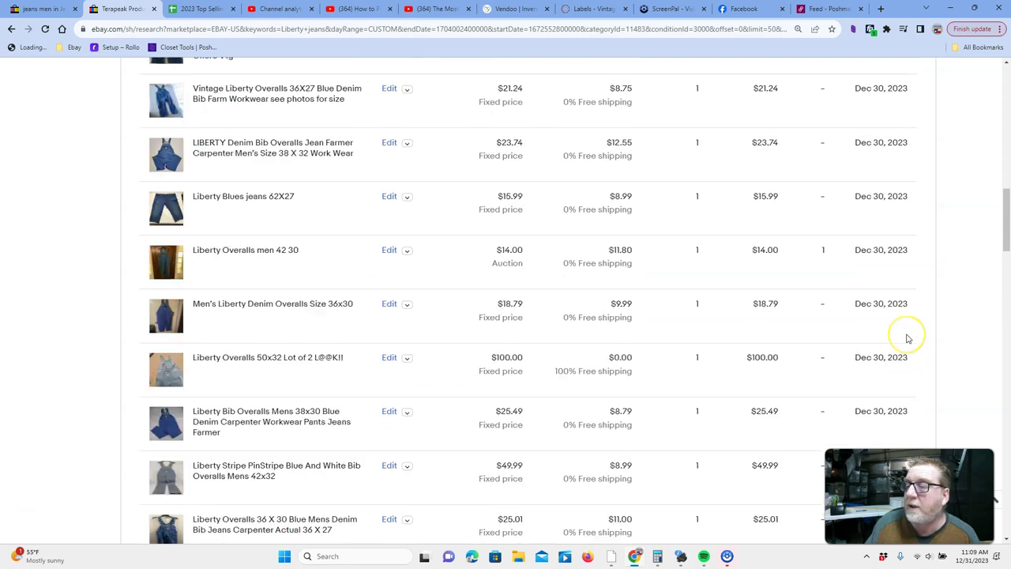
{"action": "scroll", "coordinate": [908, 339], "scroll_direction": "up", "scroll_amount": 1}
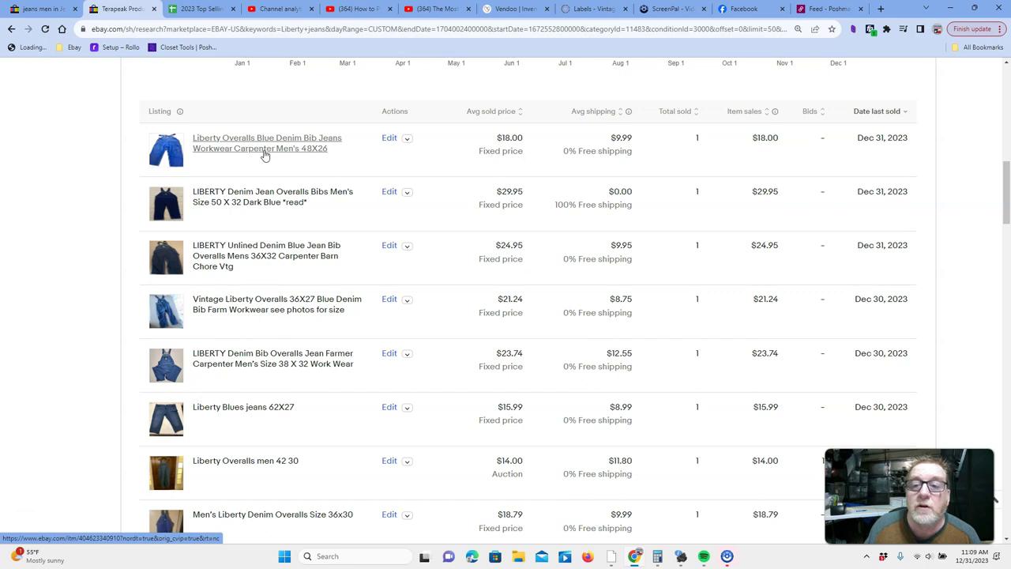
{"action": "scroll", "coordinate": [265, 155], "scroll_direction": "down", "scroll_amount": 1}
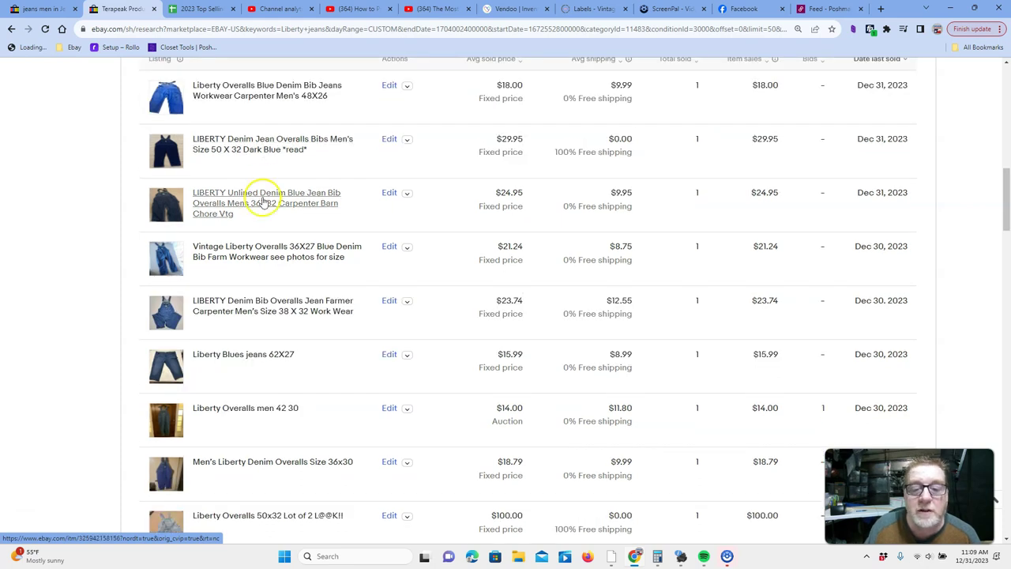
{"action": "scroll", "coordinate": [263, 202], "scroll_direction": "down", "scroll_amount": 2}
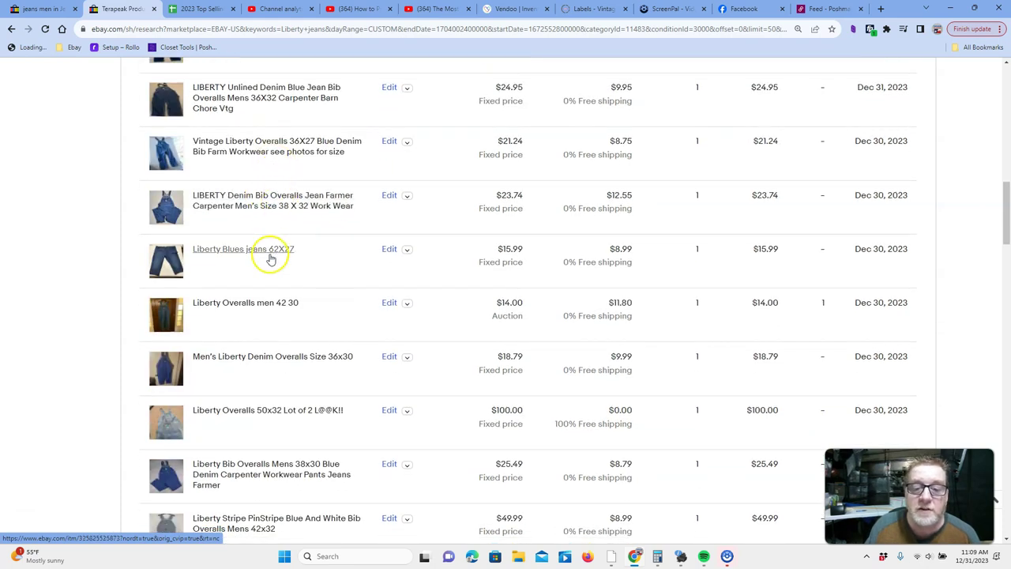
{"action": "scroll", "coordinate": [267, 301], "scroll_direction": "down", "scroll_amount": 2}
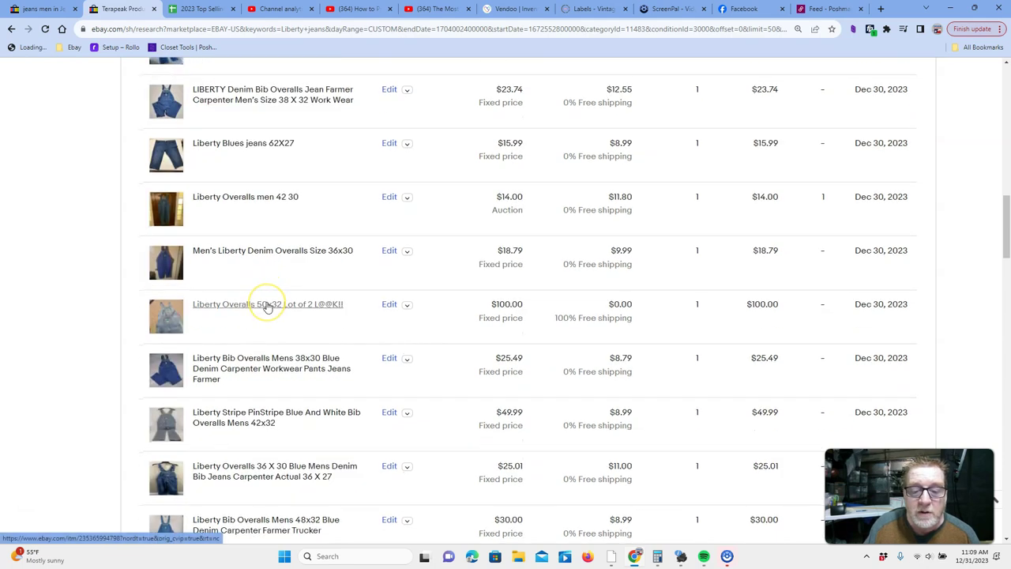
{"action": "scroll", "coordinate": [268, 309], "scroll_direction": "down", "scroll_amount": 2}
{"action": "scroll", "coordinate": [268, 308], "scroll_direction": "down", "scroll_amount": 4}
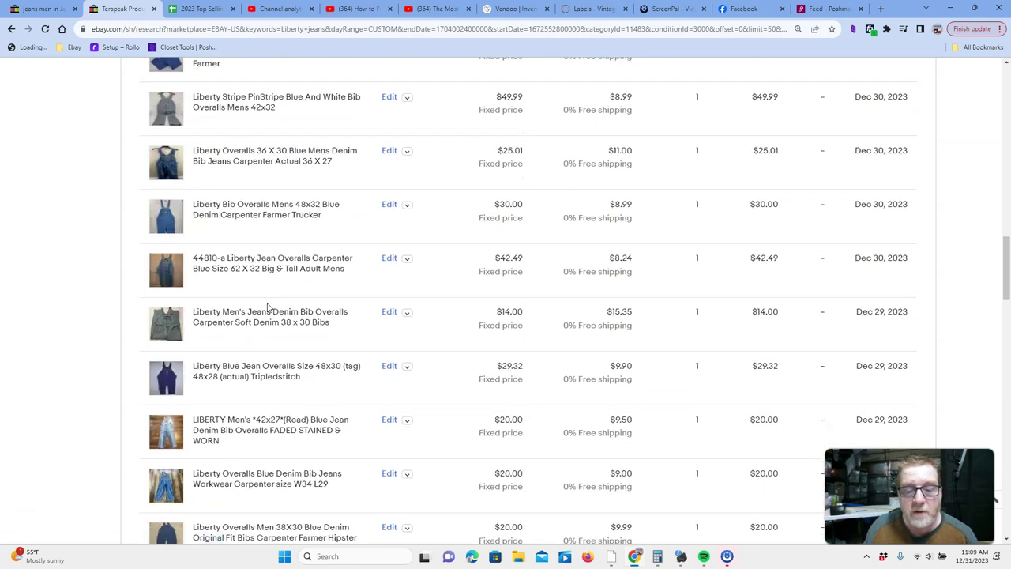
{"action": "scroll", "coordinate": [268, 308], "scroll_direction": "down", "scroll_amount": 3}
{"action": "scroll", "coordinate": [283, 406], "scroll_direction": "down", "scroll_amount": 1}
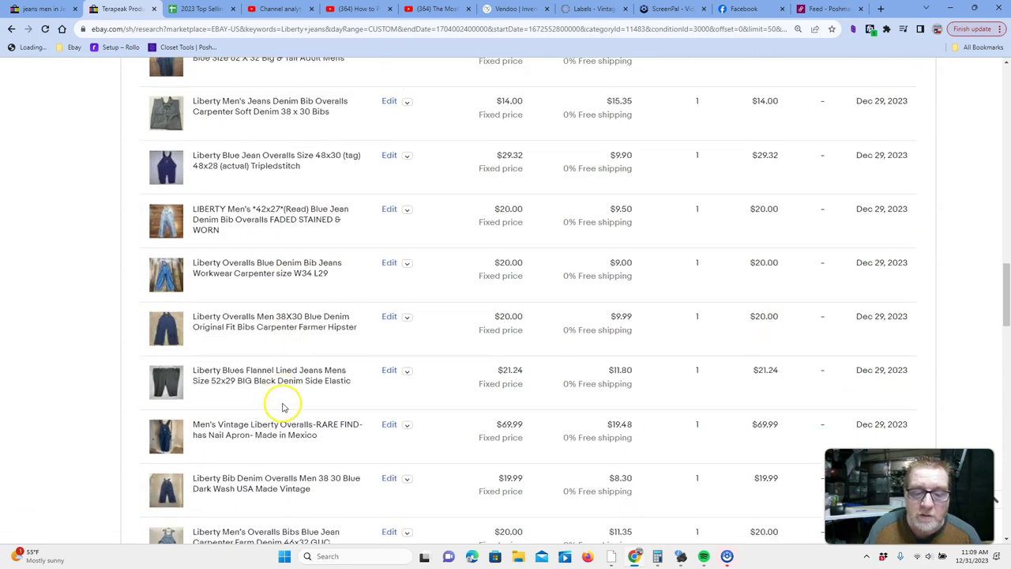
{"action": "scroll", "coordinate": [284, 407], "scroll_direction": "up", "scroll_amount": 9}
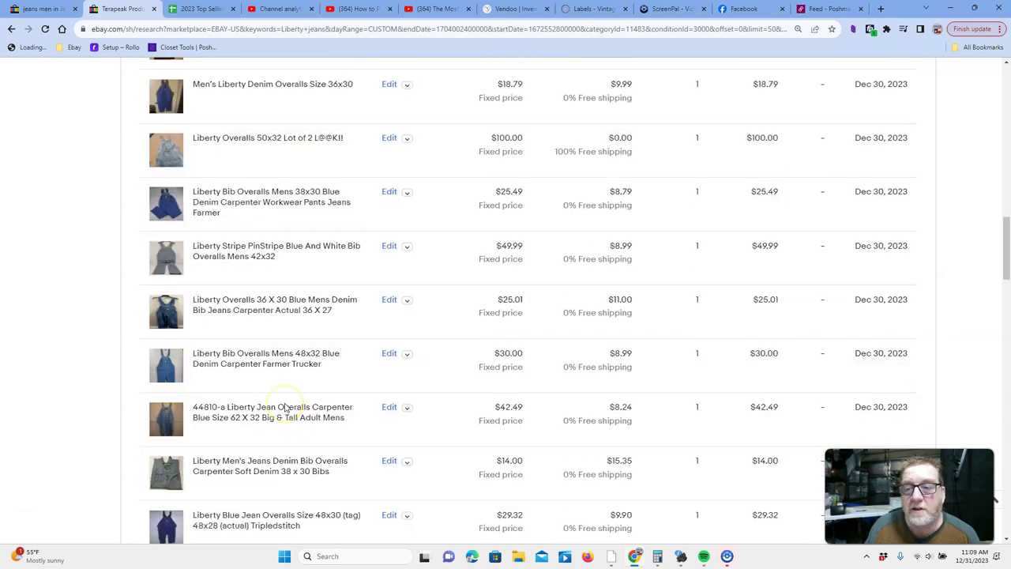
{"action": "scroll", "coordinate": [285, 407], "scroll_direction": "up", "scroll_amount": 15}
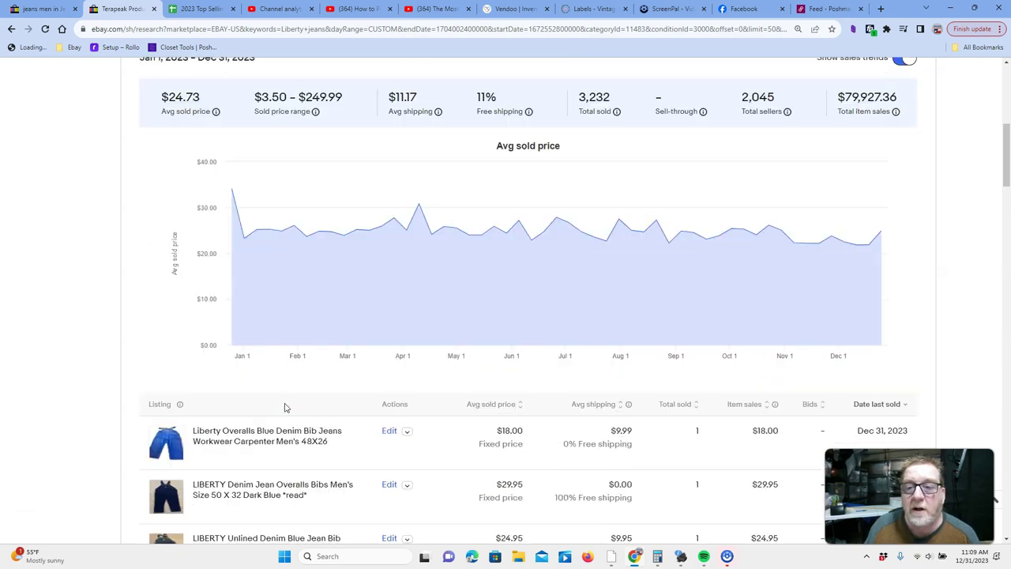
Step: Scroll the newest-first sold listings table to the $100.00 Liberty Overalls 50x32 lot of 2
{"action": "mouse_move", "coordinate": [215, 189]}
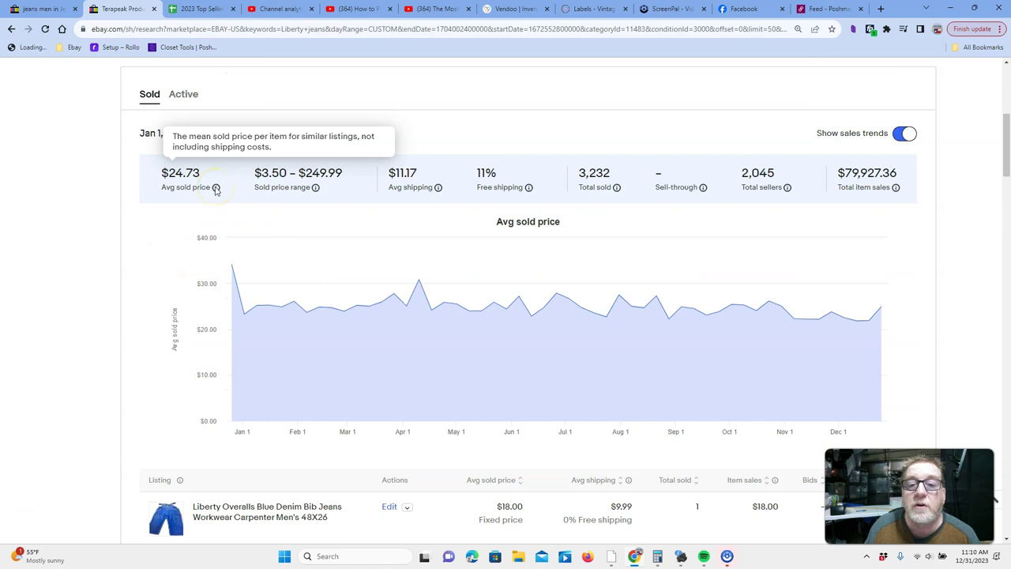
{"action": "scroll", "coordinate": [352, 379], "scroll_direction": "down", "scroll_amount": 3}
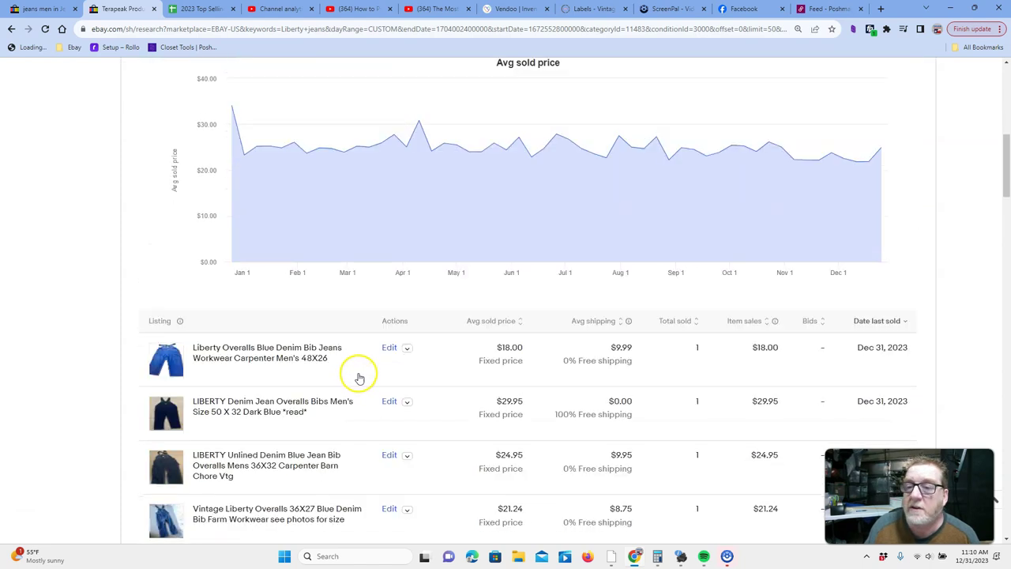
{"action": "scroll", "coordinate": [379, 197], "scroll_direction": "up", "scroll_amount": 3}
{"action": "scroll", "coordinate": [447, 343], "scroll_direction": "down", "scroll_amount": 7}
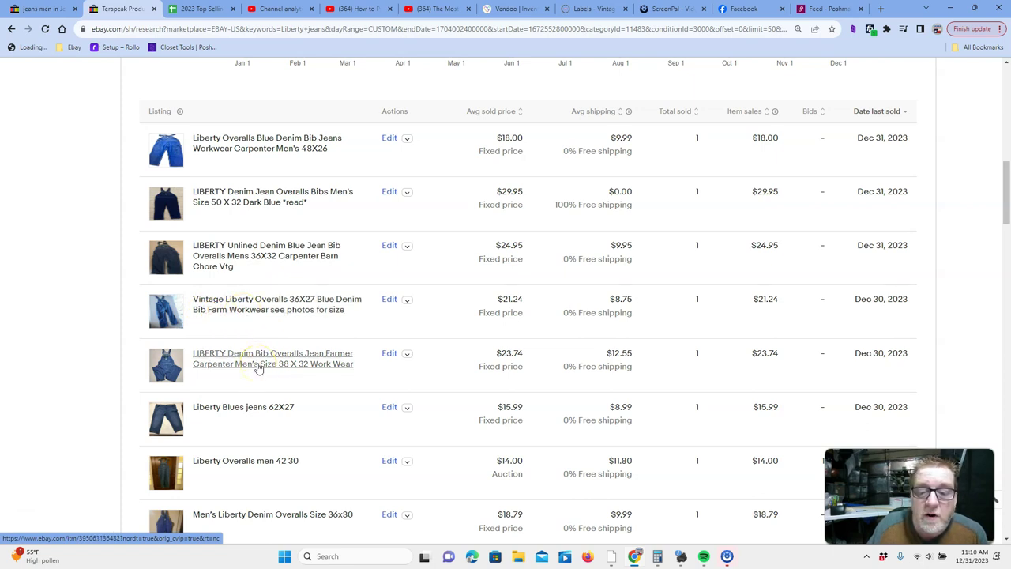
{"action": "scroll", "coordinate": [257, 366], "scroll_direction": "down", "scroll_amount": 2}
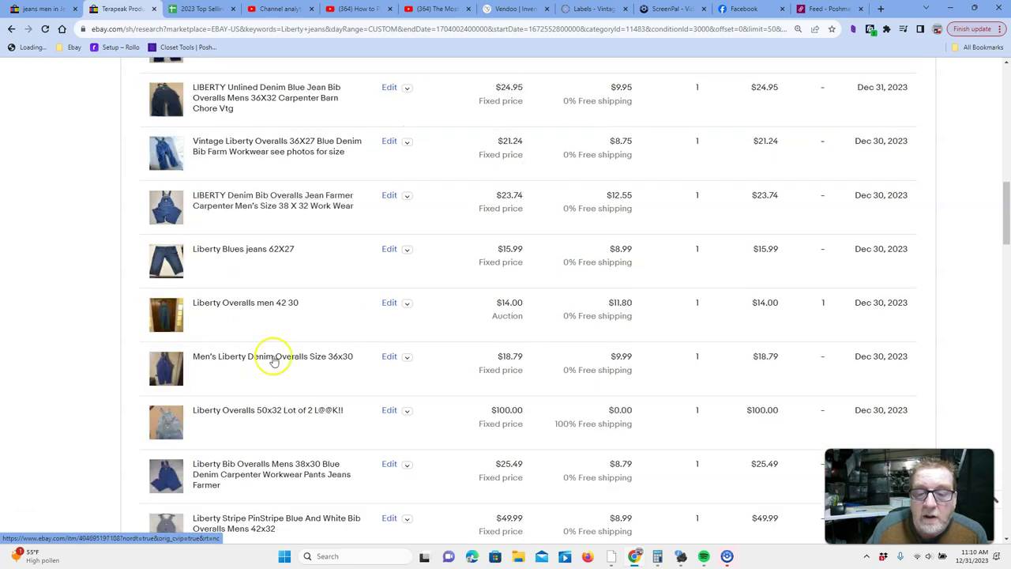
{"action": "scroll", "coordinate": [273, 361], "scroll_direction": "down", "scroll_amount": 1}
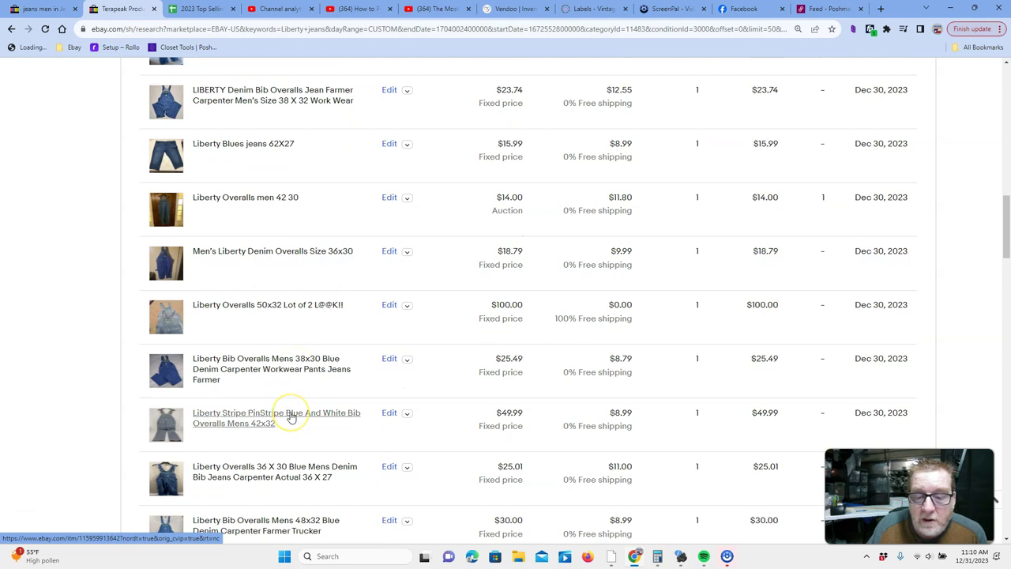
{"action": "scroll", "coordinate": [289, 414], "scroll_direction": "down", "scroll_amount": 1}
{"action": "scroll", "coordinate": [293, 416], "scroll_direction": "up", "scroll_amount": 2}
{"action": "scroll", "coordinate": [292, 417], "scroll_direction": "up", "scroll_amount": 3}
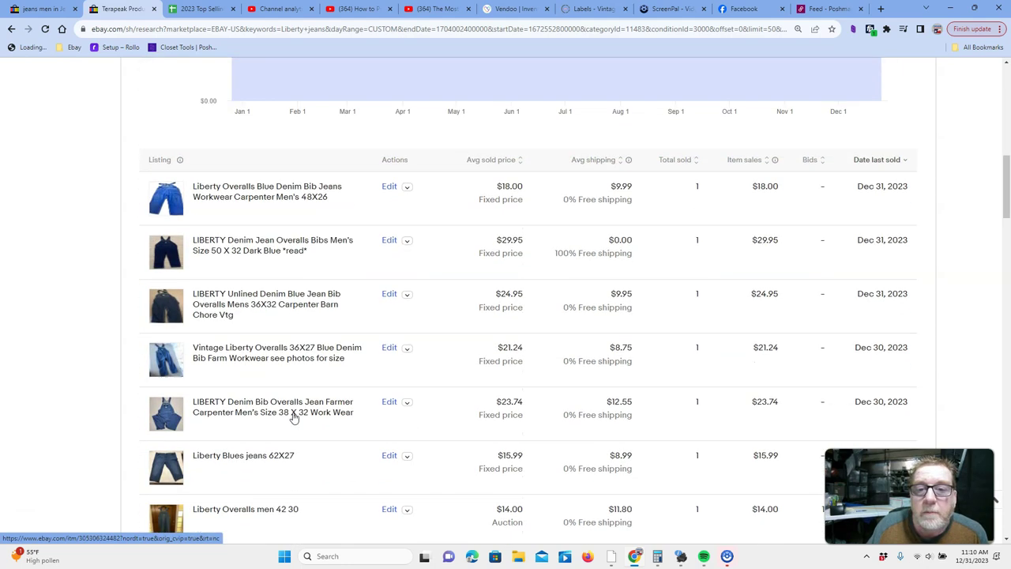
{"action": "scroll", "coordinate": [294, 418], "scroll_direction": "down", "scroll_amount": 1}
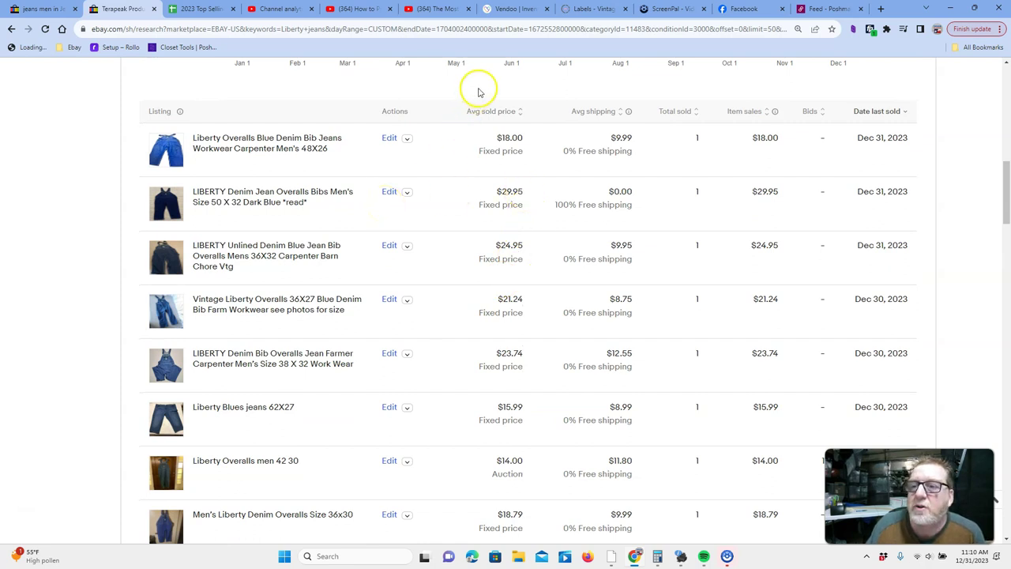
Step: Sort sold Liberty listings by Avg sold price descending, topped by the $249.99 Hee-Haw overalls
{"action": "left_click", "coordinate": [506, 111]}
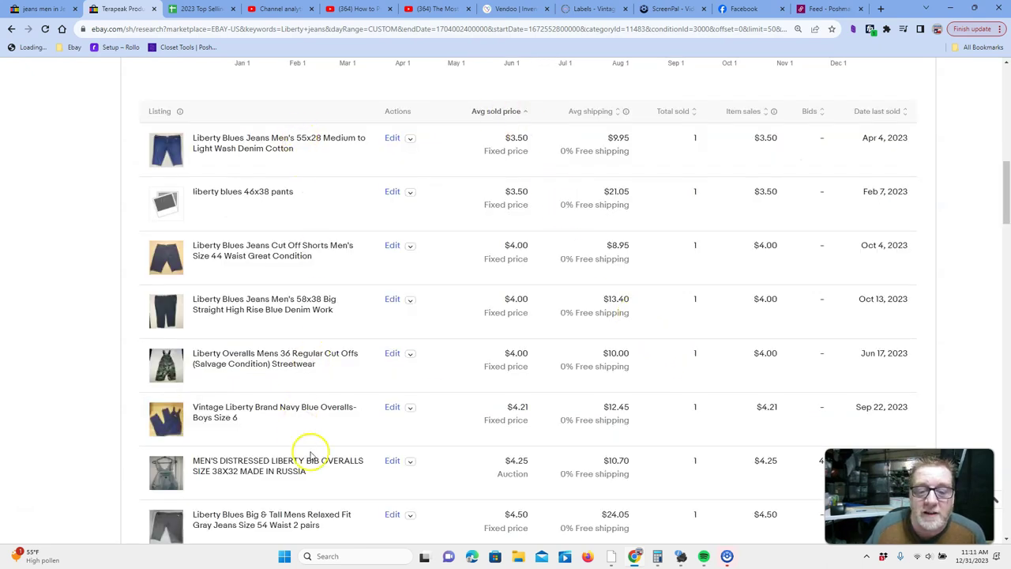
{"action": "left_click", "coordinate": [504, 113]}
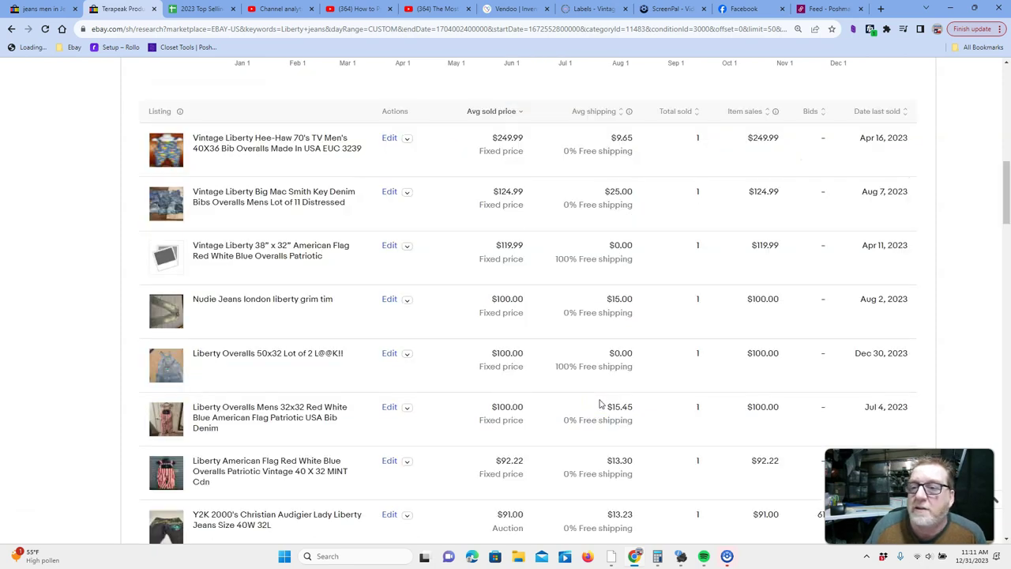
{"action": "scroll", "coordinate": [567, 313], "scroll_direction": "down", "scroll_amount": 1}
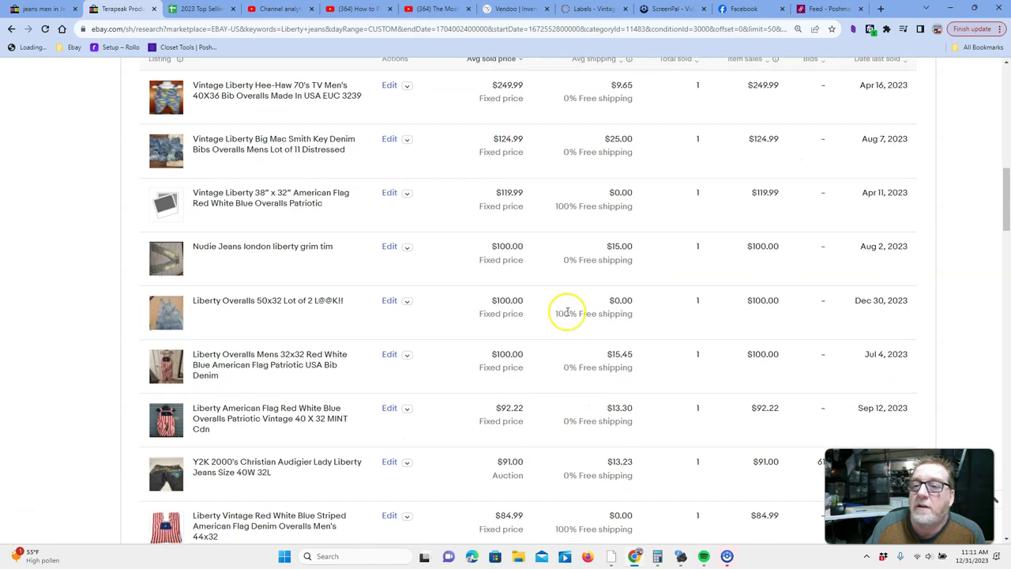
Step: Enlarge the photo of the $249.99 Vintage Hee-Haw 70's bib overalls and look it over
{"action": "left_click", "coordinate": [169, 105]}
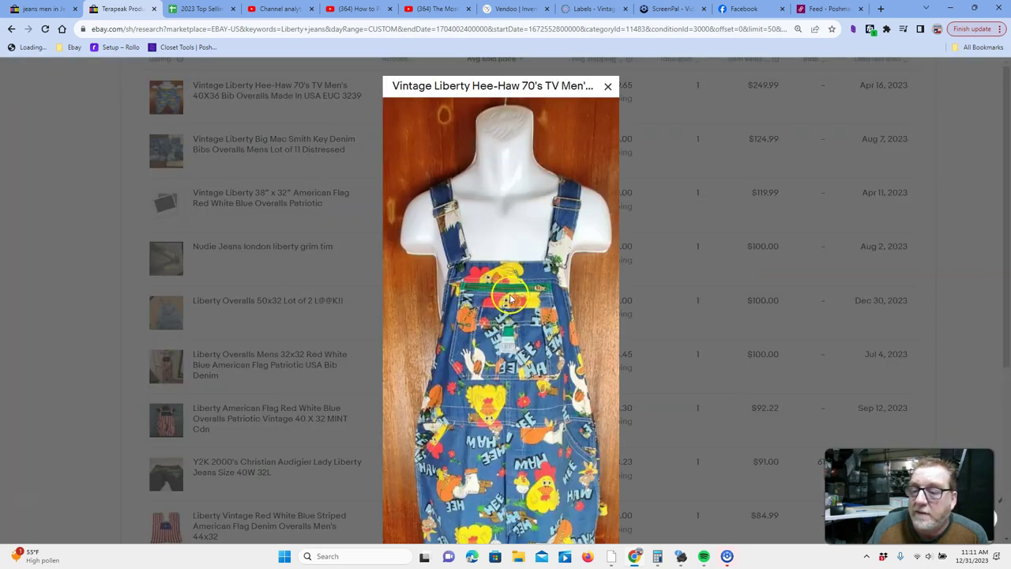
{"action": "scroll", "coordinate": [551, 389], "scroll_direction": "down", "scroll_amount": 2}
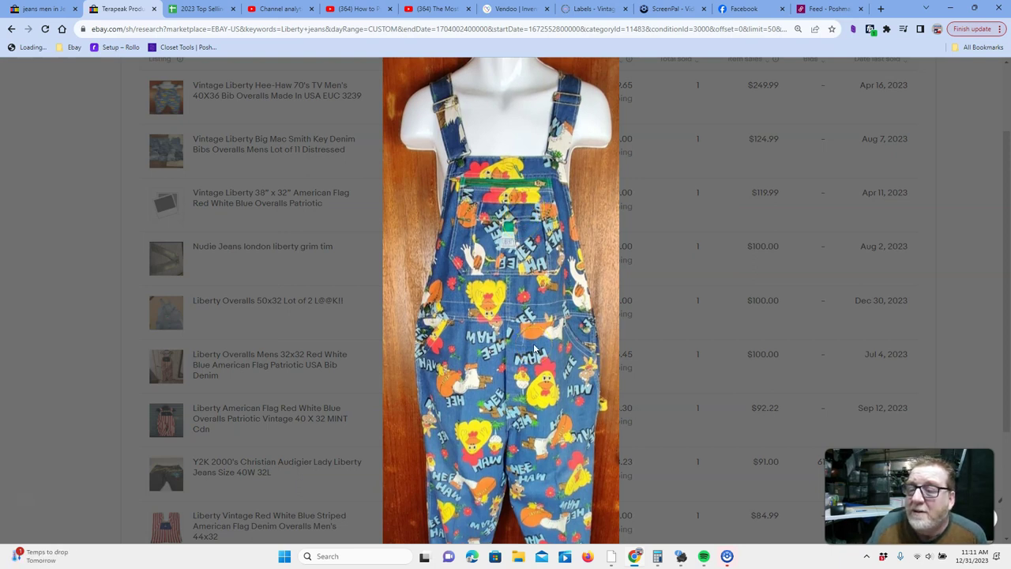
{"action": "scroll", "coordinate": [535, 348], "scroll_direction": "up", "scroll_amount": 2}
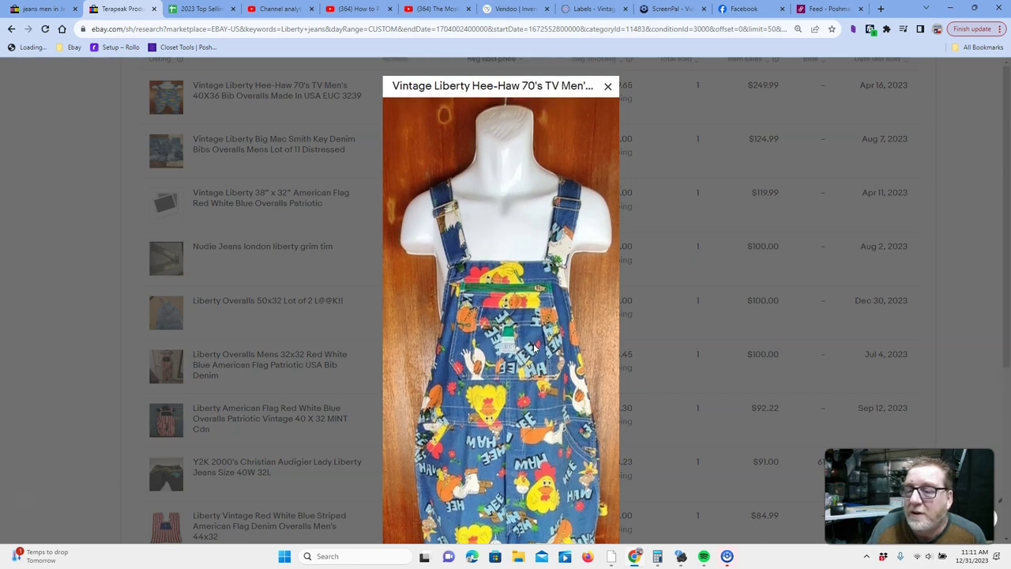
{"action": "scroll", "coordinate": [534, 347], "scroll_direction": "down", "scroll_amount": 5}
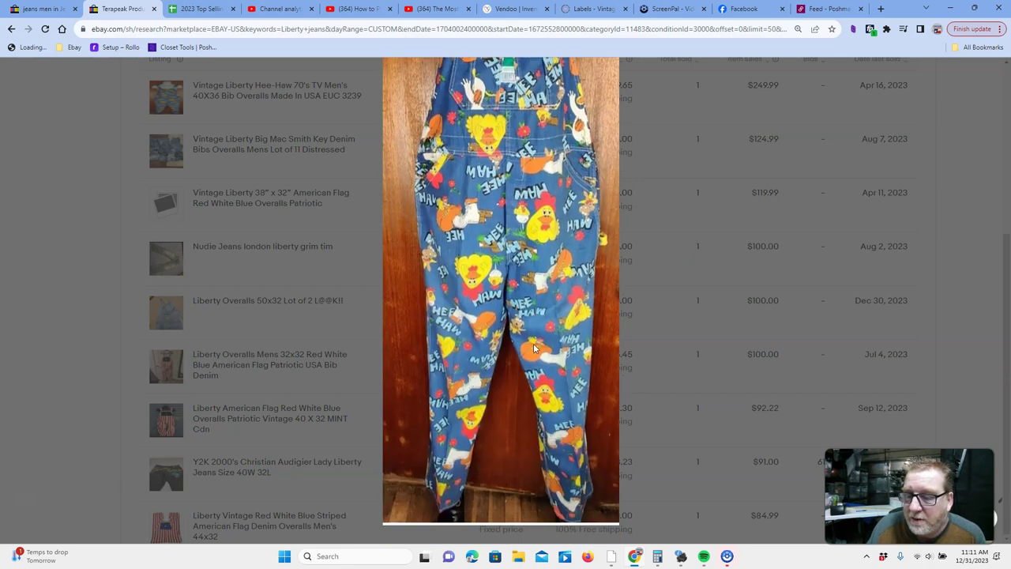
{"action": "scroll", "coordinate": [534, 348], "scroll_direction": "up", "scroll_amount": 4}
{"action": "scroll", "coordinate": [534, 347], "scroll_direction": "up", "scroll_amount": 1}
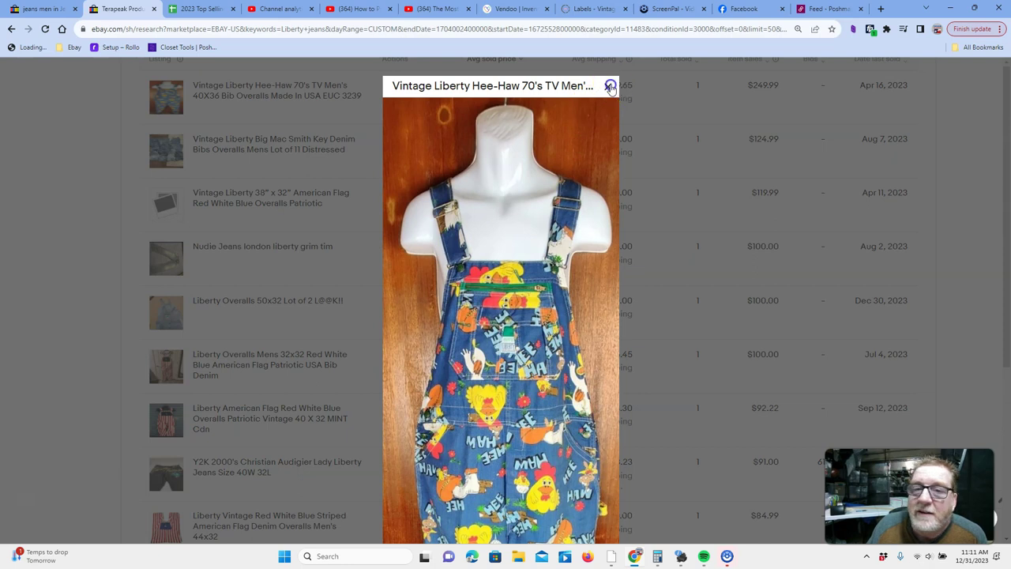
{"action": "key", "text": "Escape"}
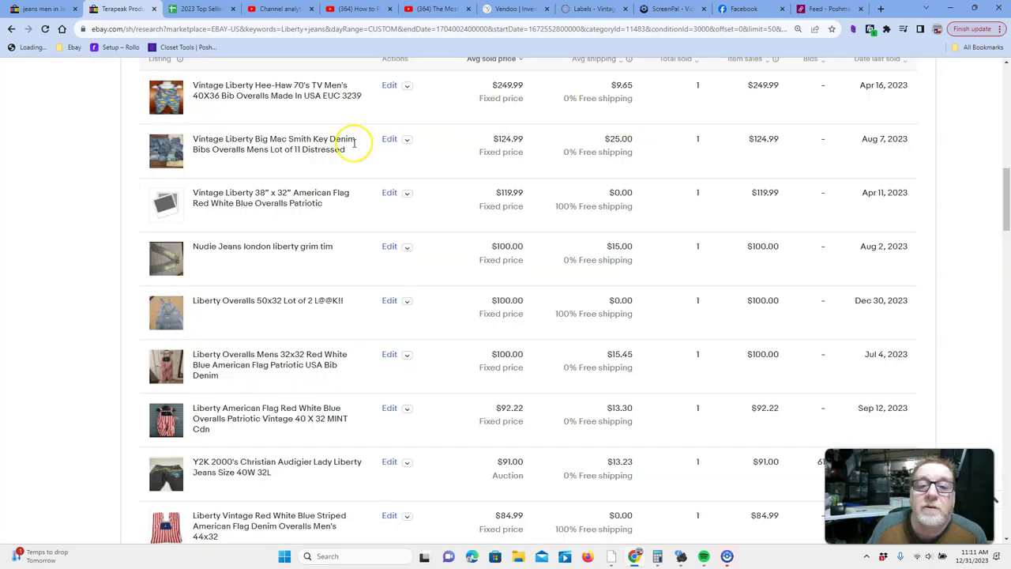
{"action": "scroll", "coordinate": [321, 149], "scroll_direction": "down", "scroll_amount": 1}
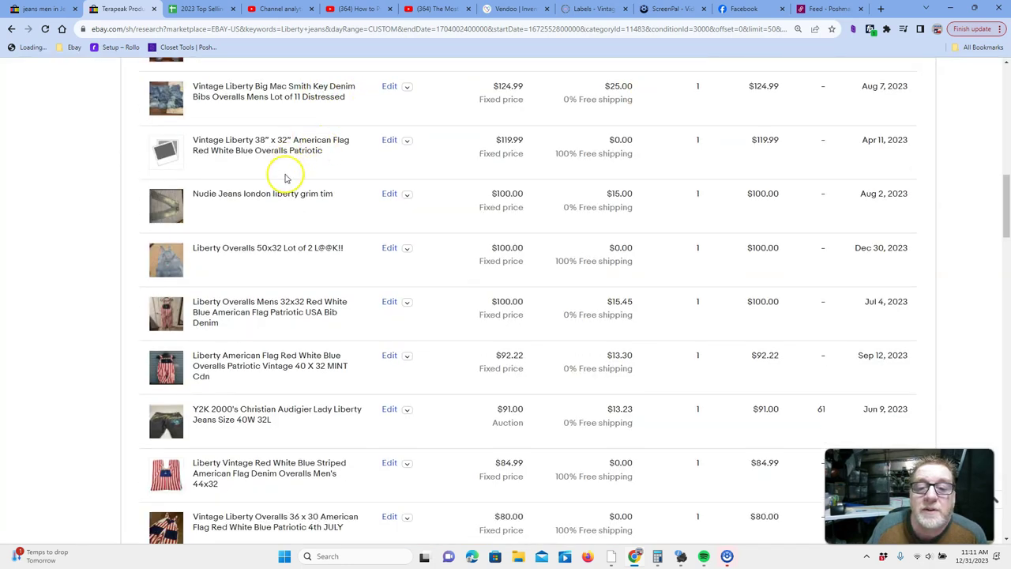
{"action": "scroll", "coordinate": [269, 197], "scroll_direction": "down", "scroll_amount": 3}
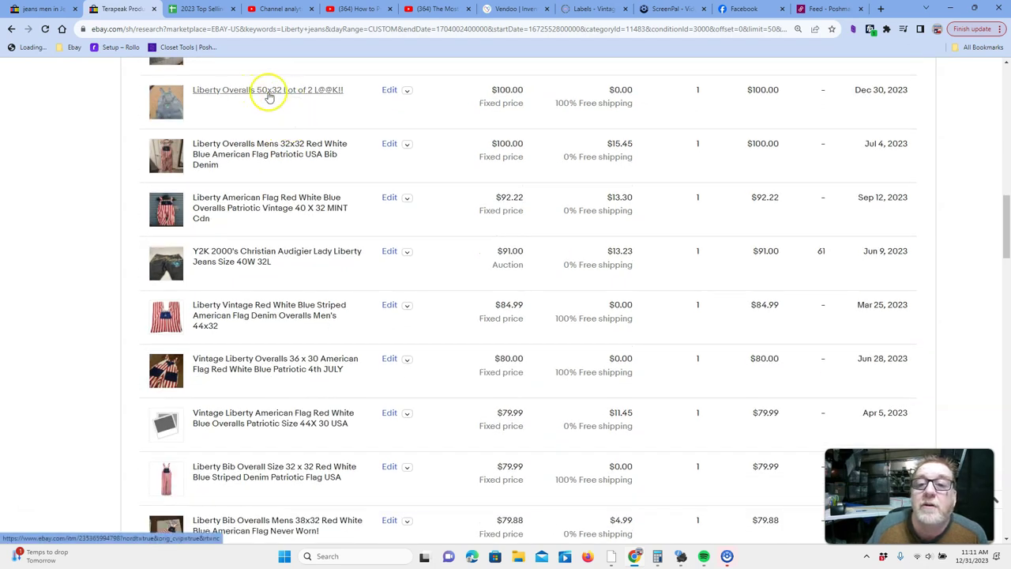
{"action": "scroll", "coordinate": [289, 96], "scroll_direction": "down", "scroll_amount": 1}
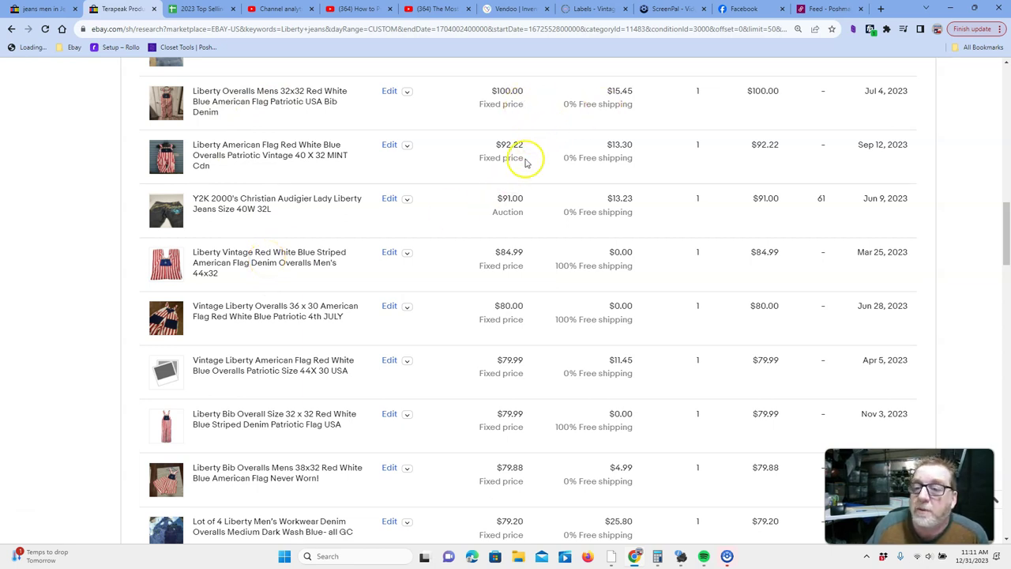
{"action": "scroll", "coordinate": [521, 250], "scroll_direction": "down", "scroll_amount": 2}
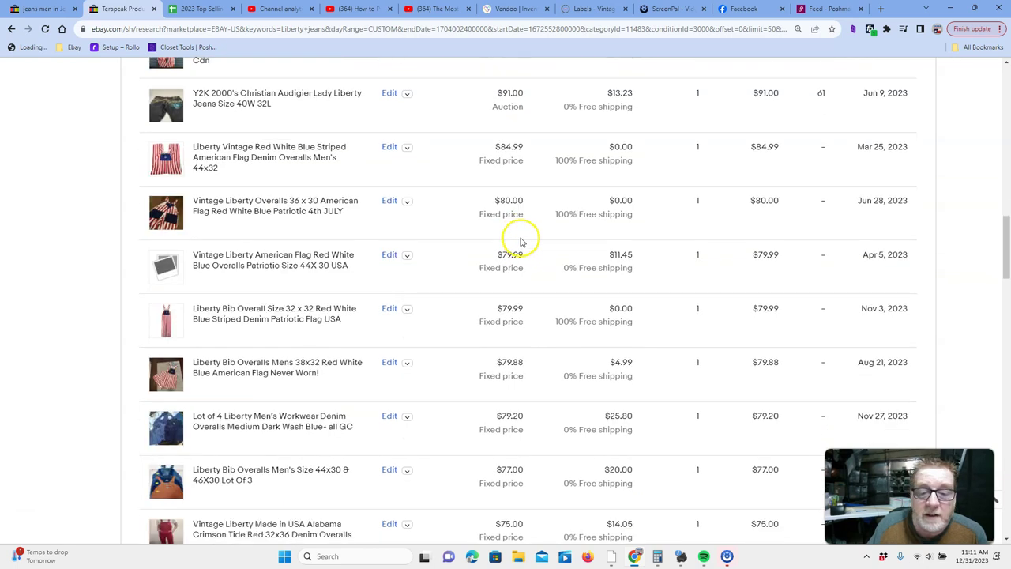
{"action": "scroll", "coordinate": [522, 241], "scroll_direction": "down", "scroll_amount": 2}
{"action": "scroll", "coordinate": [523, 254], "scroll_direction": "down", "scroll_amount": 2}
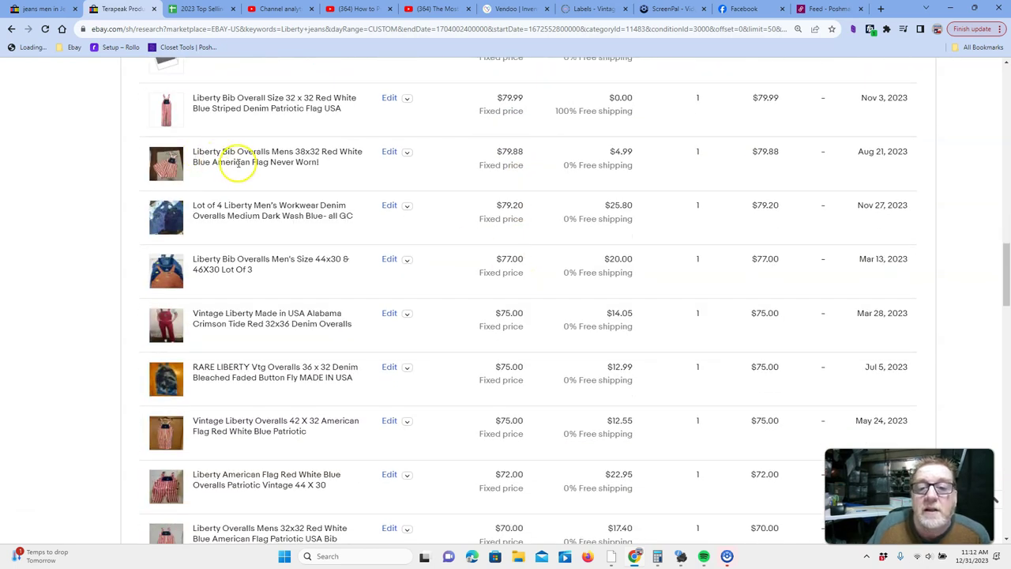
{"action": "scroll", "coordinate": [241, 164], "scroll_direction": "down", "scroll_amount": 2}
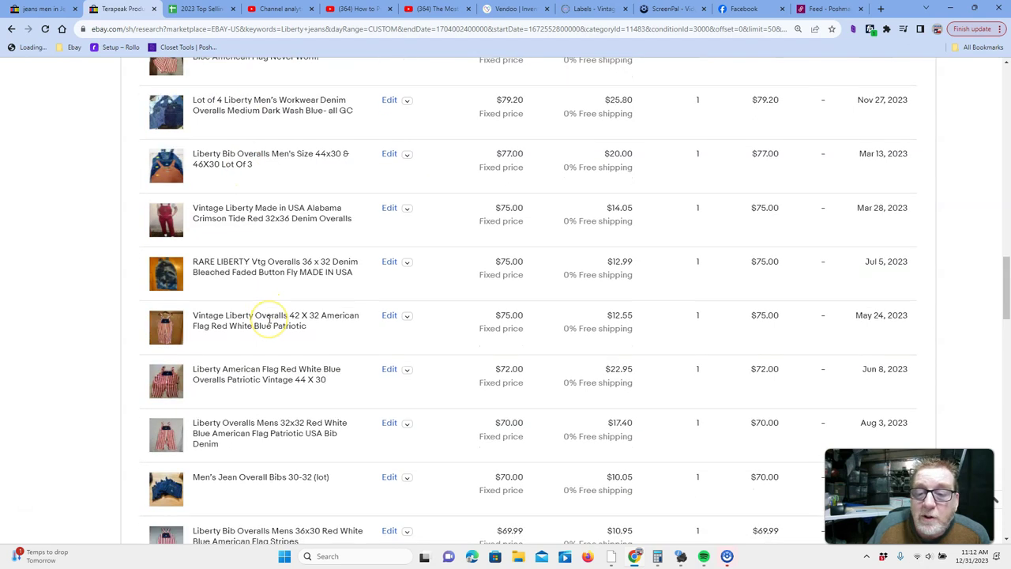
{"action": "scroll", "coordinate": [284, 320], "scroll_direction": "down", "scroll_amount": 5}
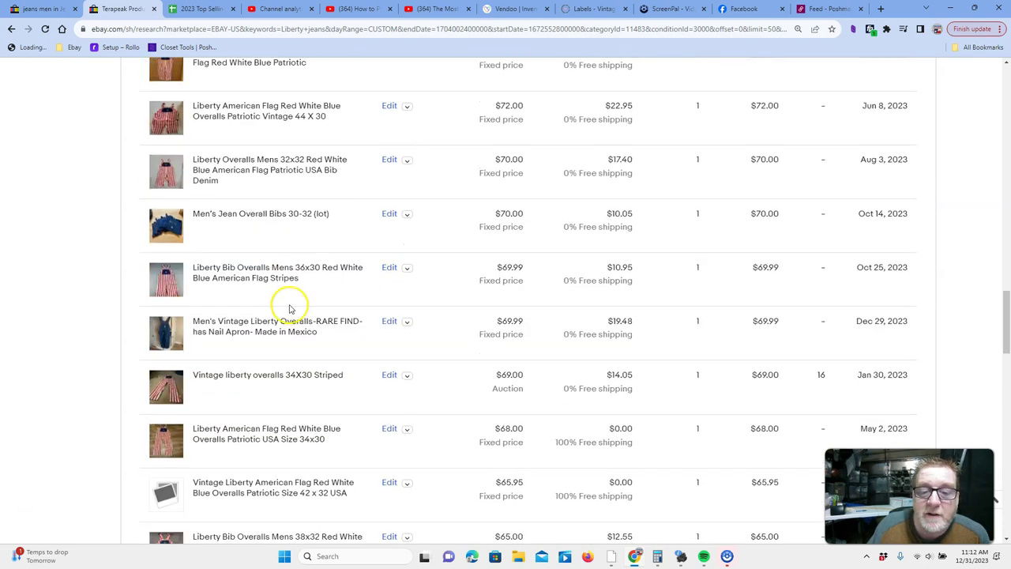
{"action": "scroll", "coordinate": [352, 284], "scroll_direction": "down", "scroll_amount": 5}
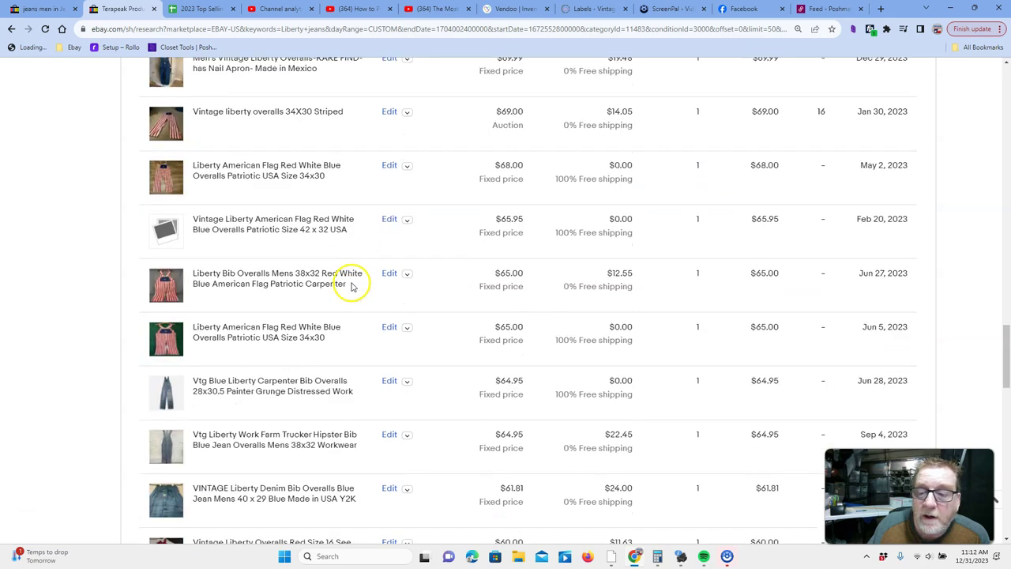
{"action": "scroll", "coordinate": [348, 287], "scroll_direction": "down", "scroll_amount": 3}
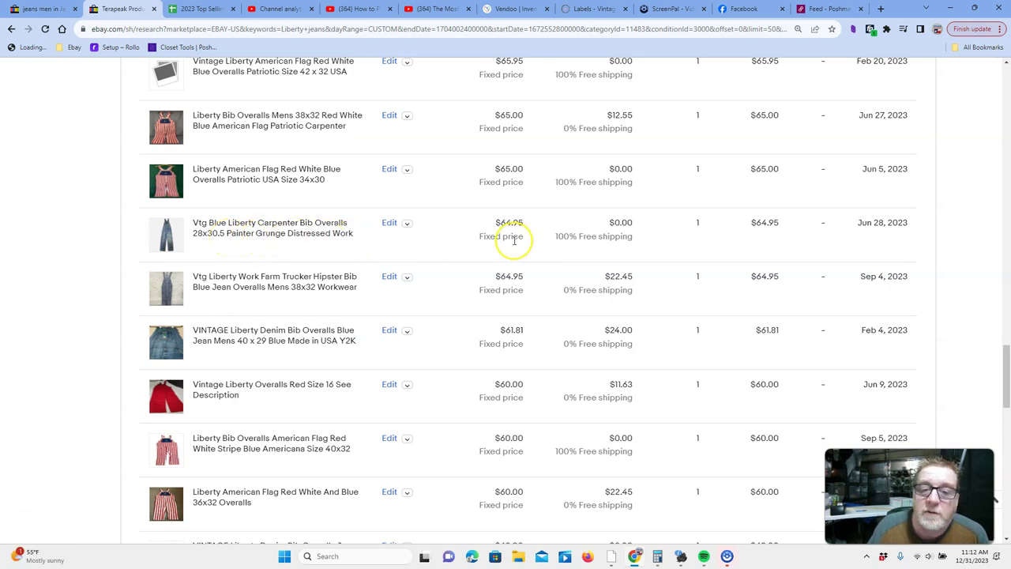
{"action": "scroll", "coordinate": [454, 241], "scroll_direction": "down", "scroll_amount": 1}
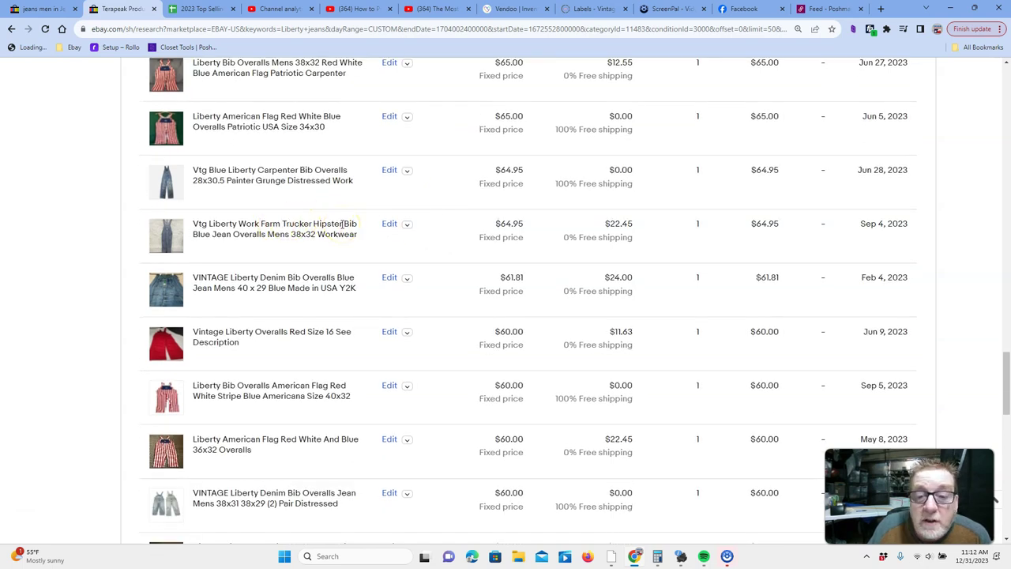
{"action": "scroll", "coordinate": [343, 225], "scroll_direction": "down", "scroll_amount": 2}
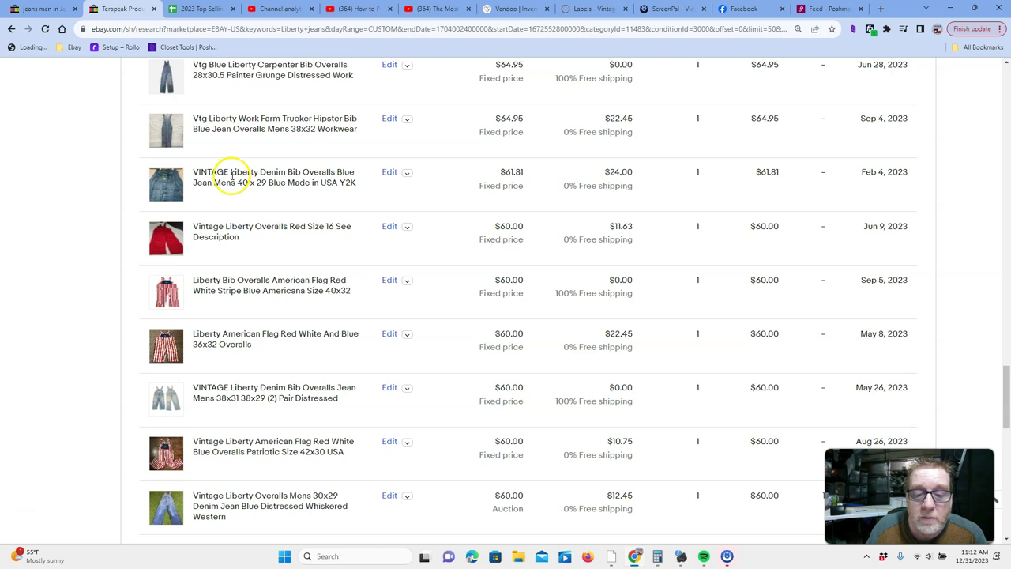
{"action": "scroll", "coordinate": [232, 181], "scroll_direction": "down", "scroll_amount": 3}
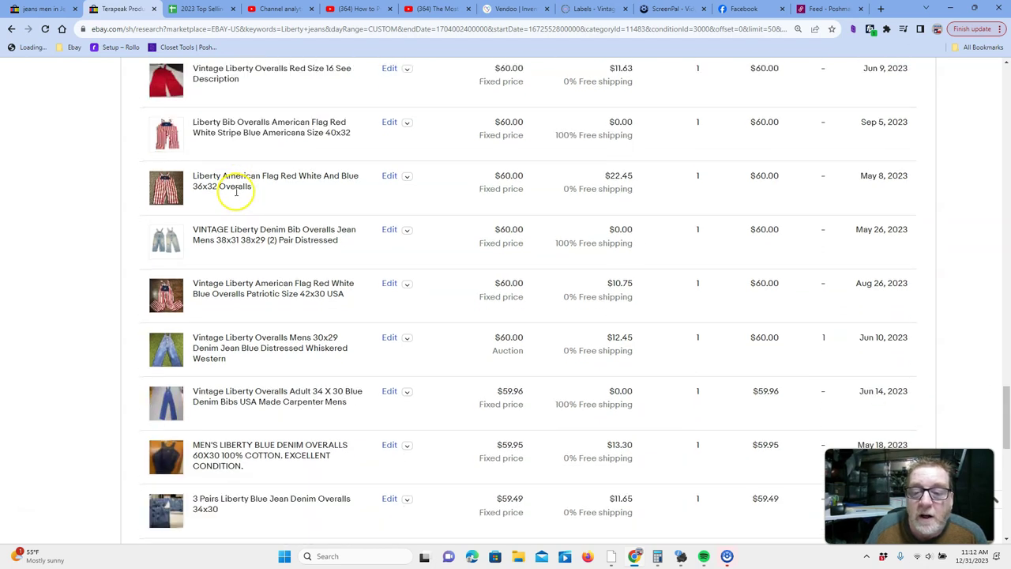
{"action": "scroll", "coordinate": [235, 192], "scroll_direction": "down", "scroll_amount": 2}
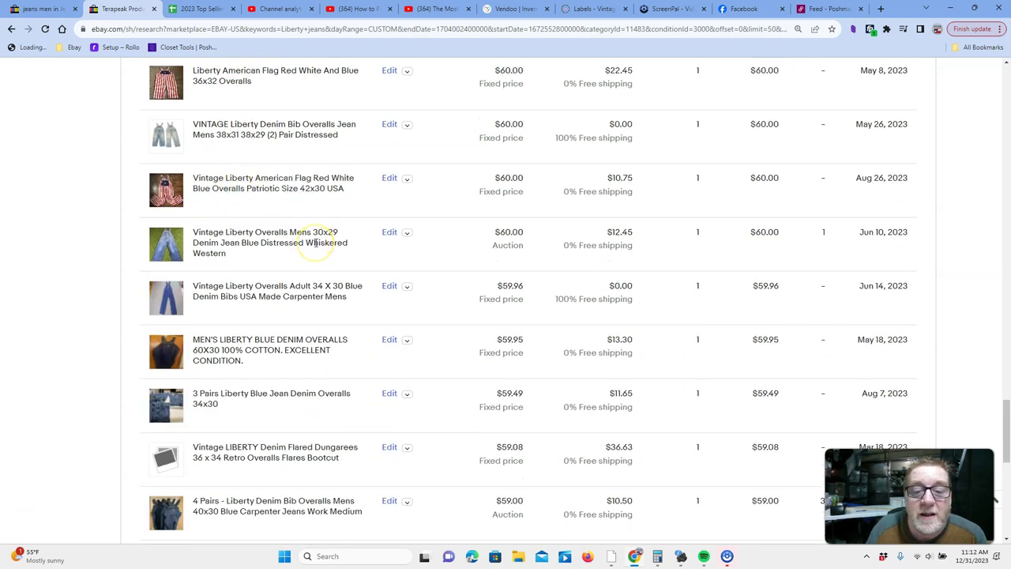
{"action": "scroll", "coordinate": [320, 225], "scroll_direction": "down", "scroll_amount": 2}
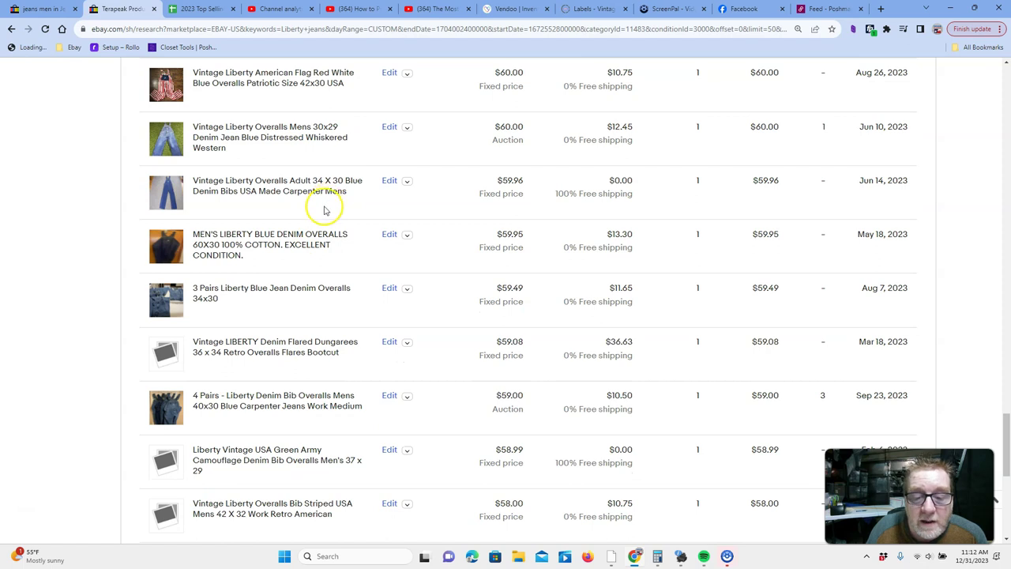
{"action": "scroll", "coordinate": [324, 210], "scroll_direction": "down", "scroll_amount": 1}
{"action": "scroll", "coordinate": [323, 215], "scroll_direction": "down", "scroll_amount": 4}
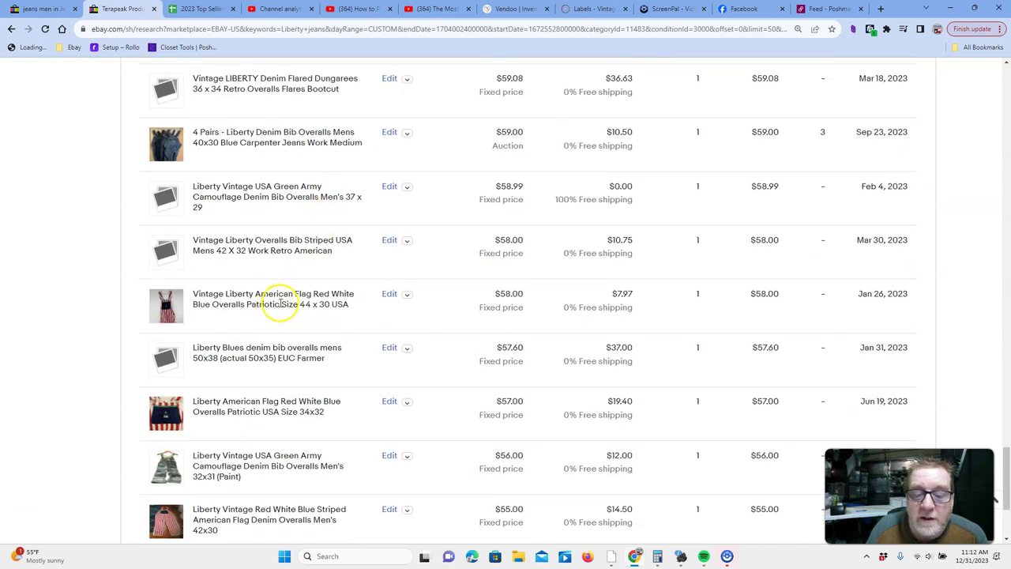
{"action": "scroll", "coordinate": [282, 307], "scroll_direction": "down", "scroll_amount": 1}
{"action": "scroll", "coordinate": [282, 306], "scroll_direction": "down", "scroll_amount": 3}
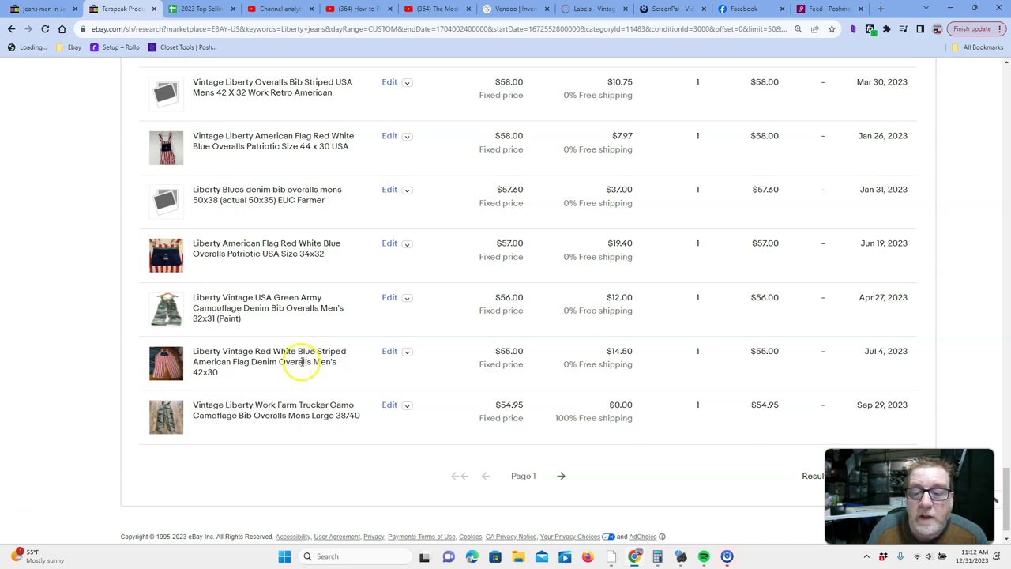
{"action": "scroll", "coordinate": [304, 361], "scroll_direction": "up", "scroll_amount": 10}
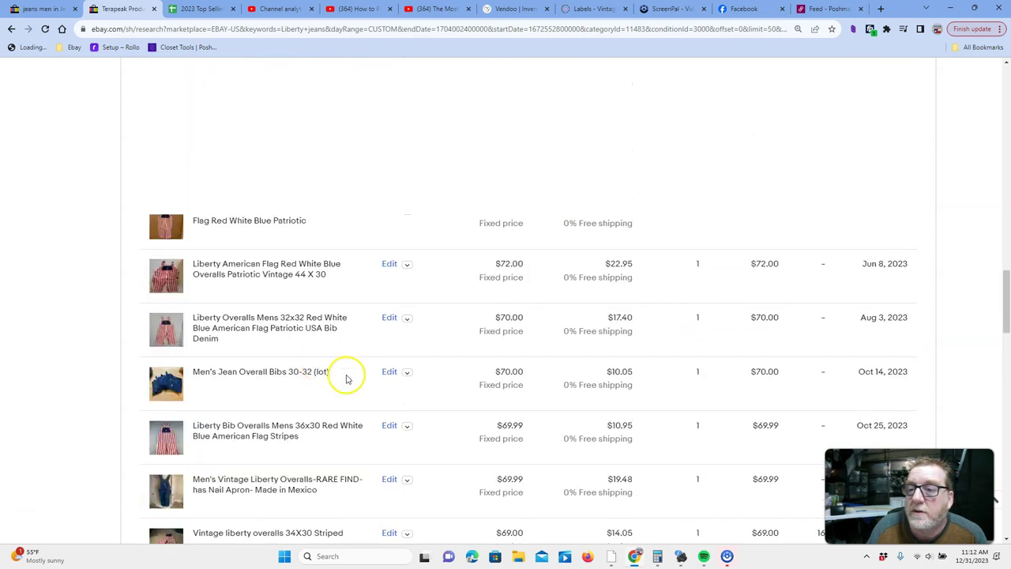
{"action": "scroll", "coordinate": [230, 274], "scroll_direction": "up", "scroll_amount": 3}
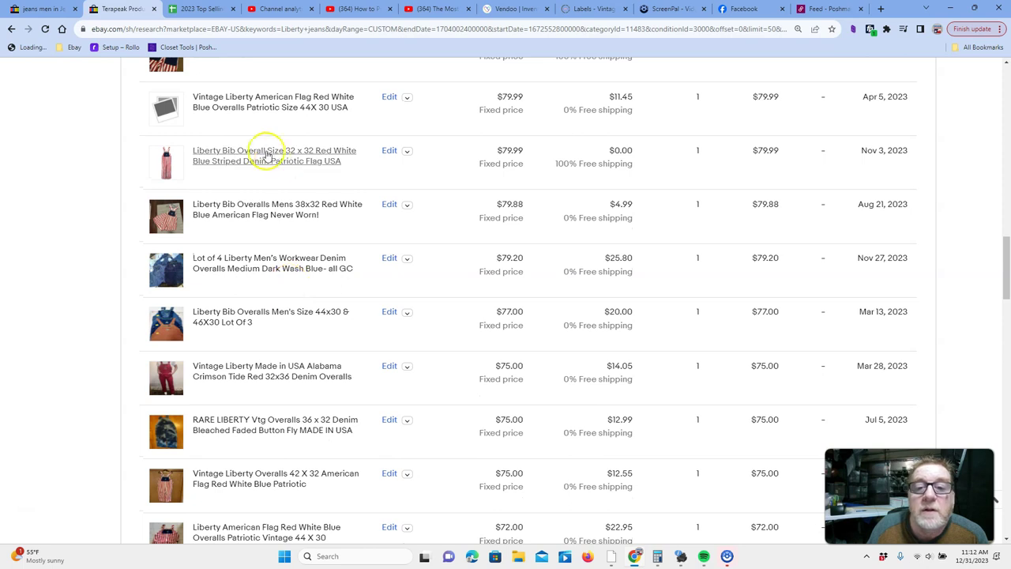
Step: Open the sold $79.99 Liberty 32x32 flag-striped bib overall listing
{"action": "left_click", "coordinate": [249, 159]}
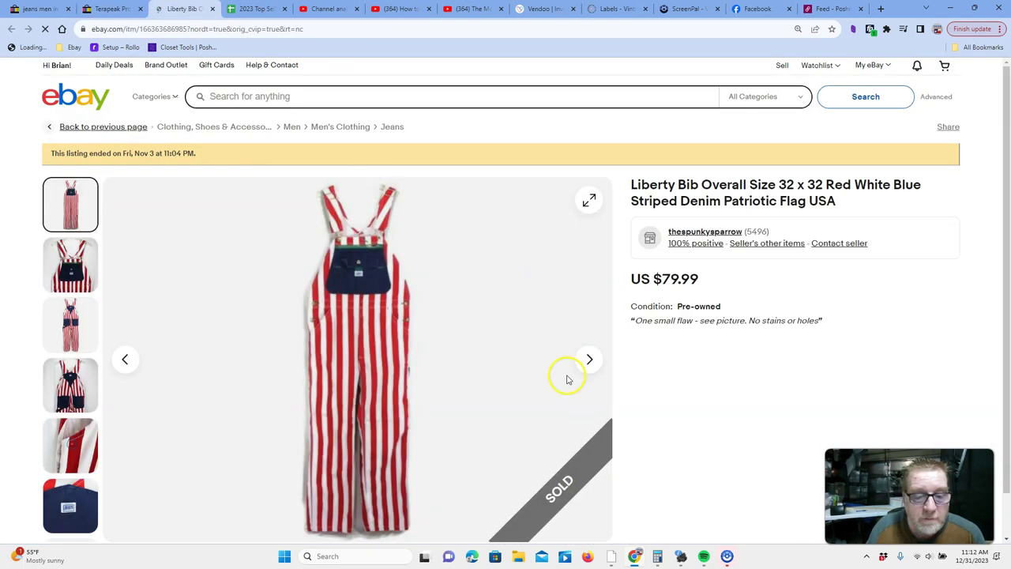
{"action": "scroll", "coordinate": [617, 235], "scroll_direction": "down", "scroll_amount": 2}
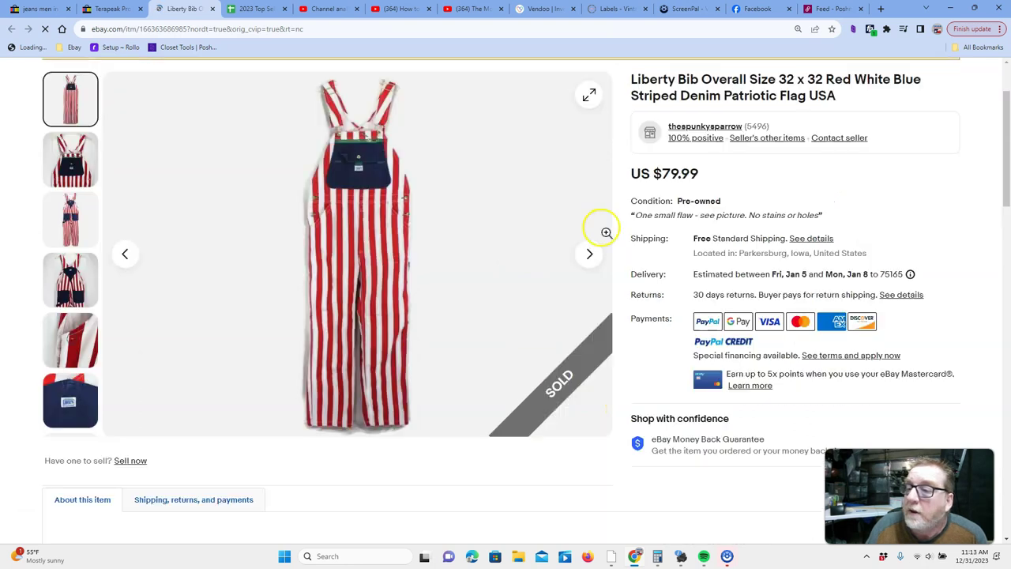
{"action": "scroll", "coordinate": [621, 235], "scroll_direction": "up", "scroll_amount": 1}
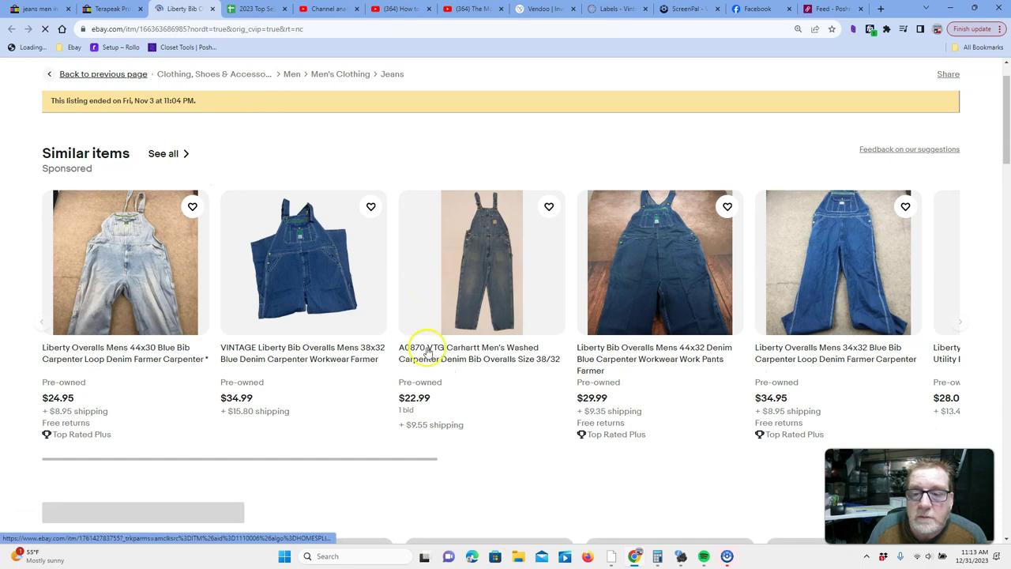
{"action": "scroll", "coordinate": [435, 327], "scroll_direction": "down", "scroll_amount": 5}
{"action": "scroll", "coordinate": [436, 326], "scroll_direction": "down", "scroll_amount": 4}
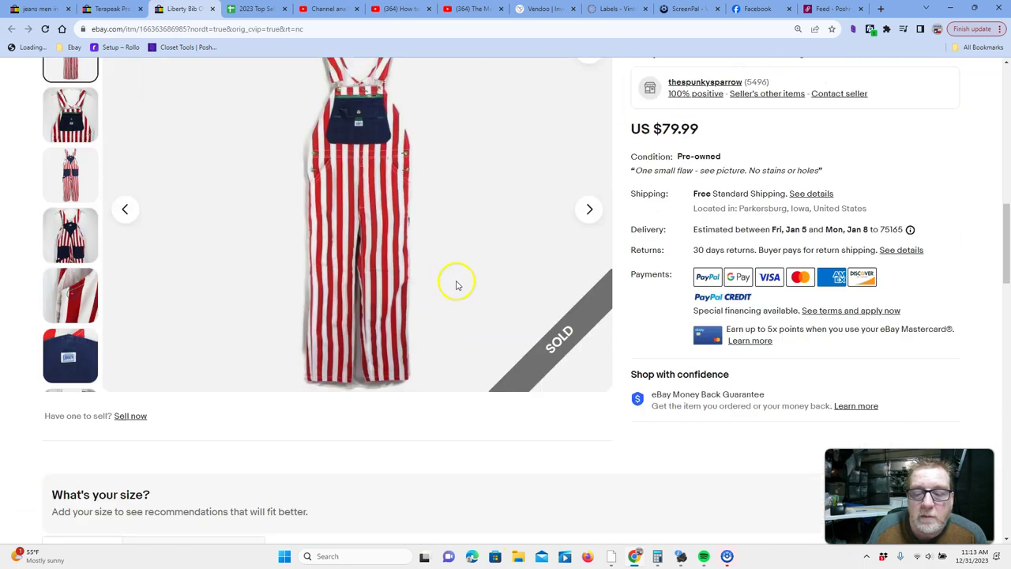
{"action": "scroll", "coordinate": [457, 282], "scroll_direction": "up", "scroll_amount": 1}
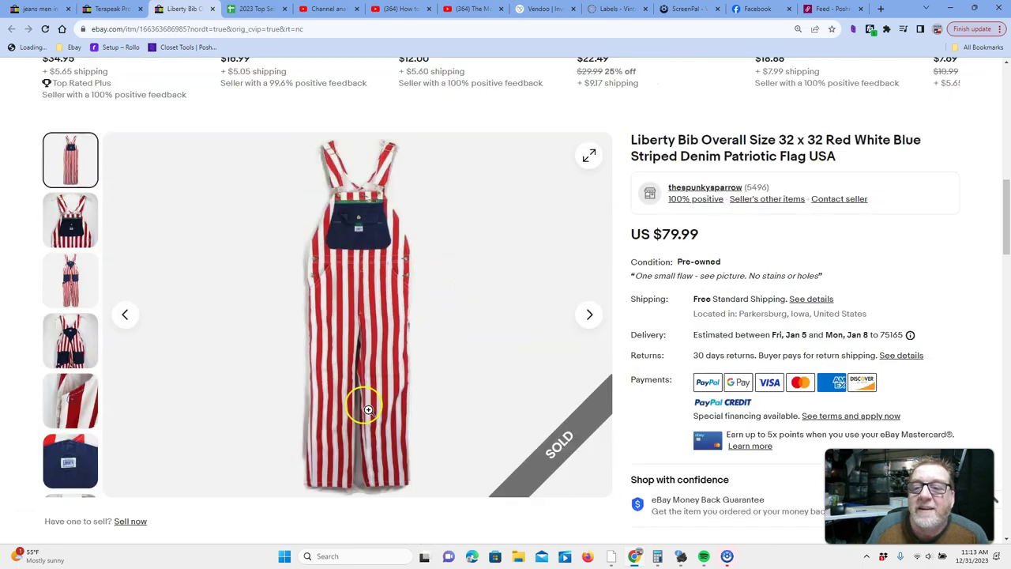
Step: Page through the bib, full-length and label photos to the 32X32, 100% cotton care tag
{"action": "left_click", "coordinate": [68, 222]}
{"action": "left_click", "coordinate": [75, 356]}
{"action": "left_click", "coordinate": [69, 465]}
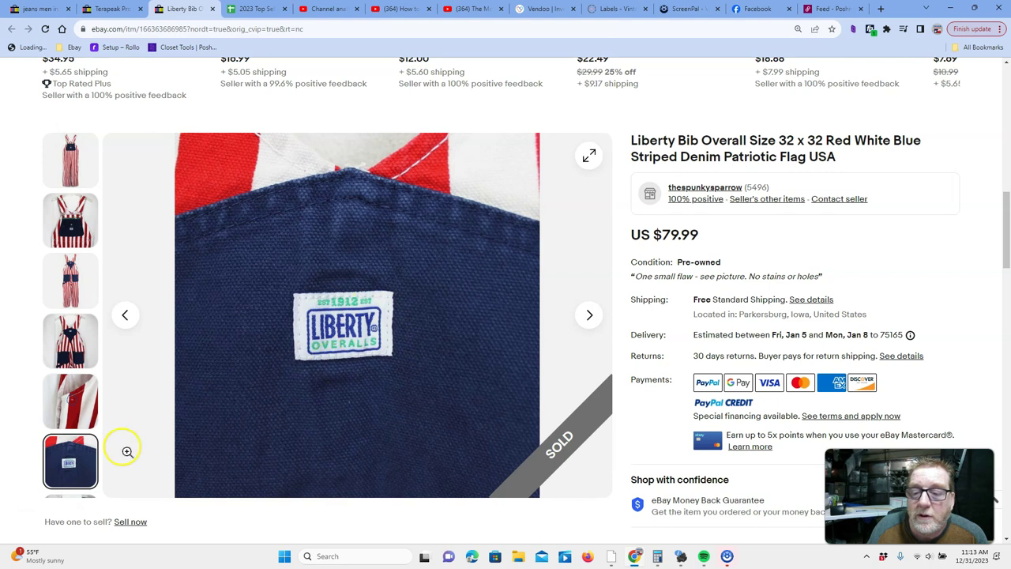
{"action": "scroll", "coordinate": [72, 386], "scroll_direction": "down", "scroll_amount": 1}
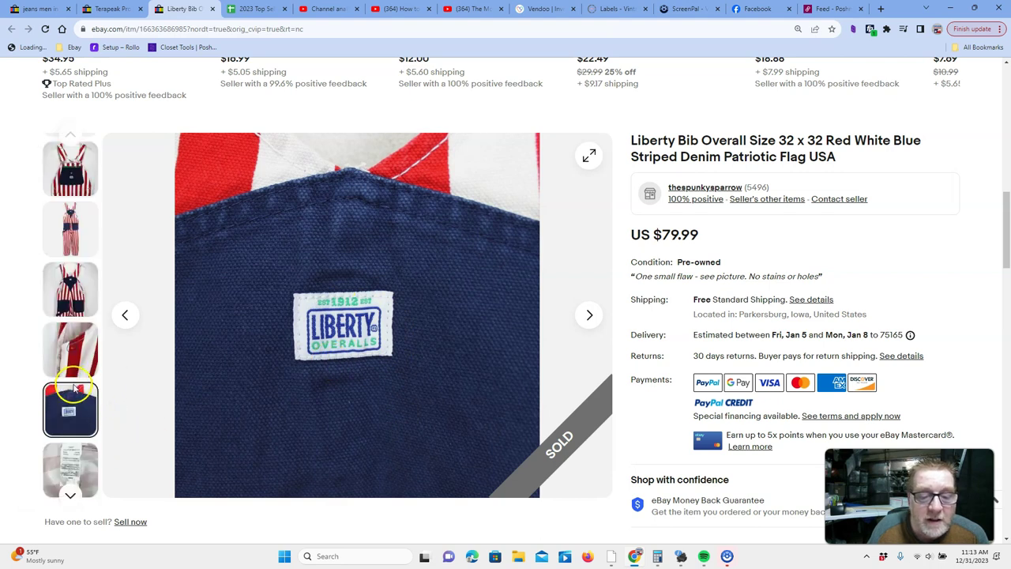
{"action": "left_click", "coordinate": [73, 465]}
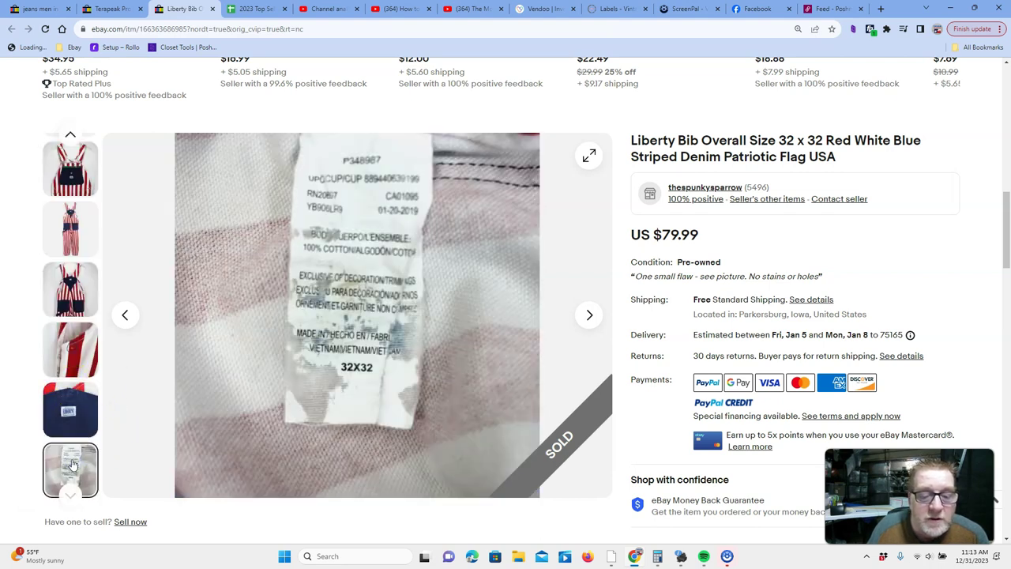
Step: Close the Liberty Bib listing and scroll the page 1 sold Liberty results in Terapeak
{"action": "left_click", "coordinate": [212, 9]}
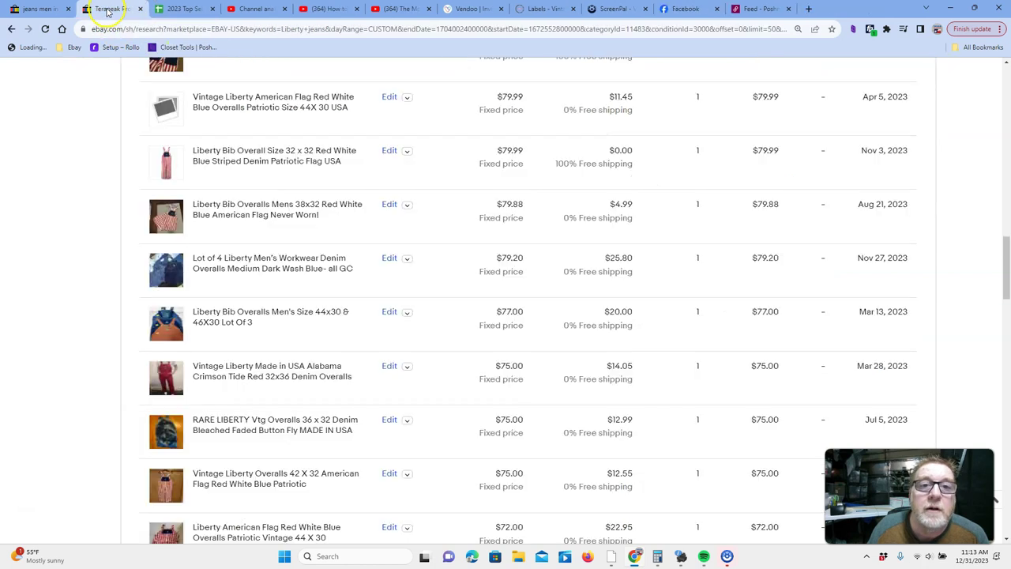
{"action": "scroll", "coordinate": [322, 266], "scroll_direction": "down", "scroll_amount": 2}
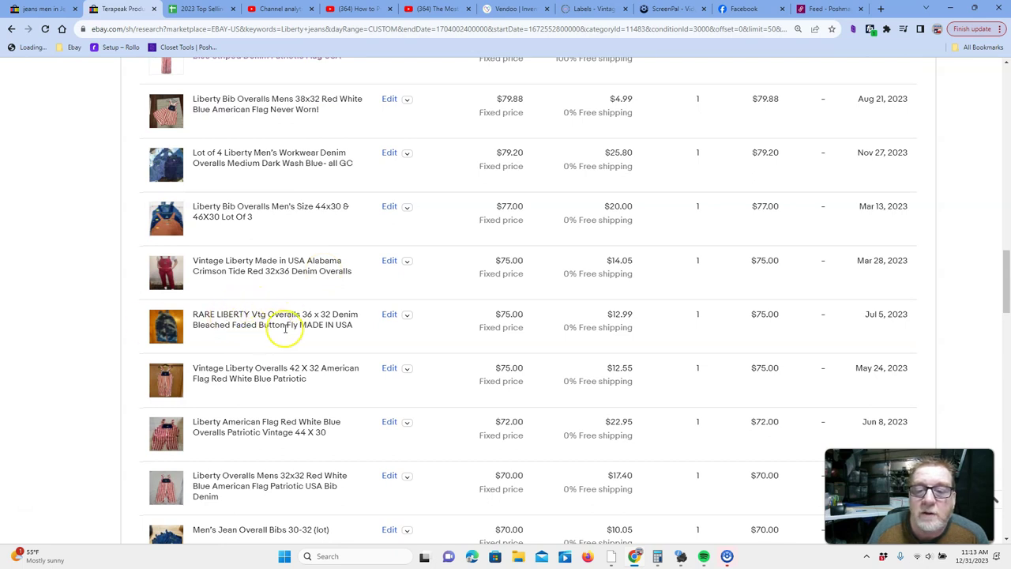
{"action": "scroll", "coordinate": [265, 326], "scroll_direction": "down", "scroll_amount": 1}
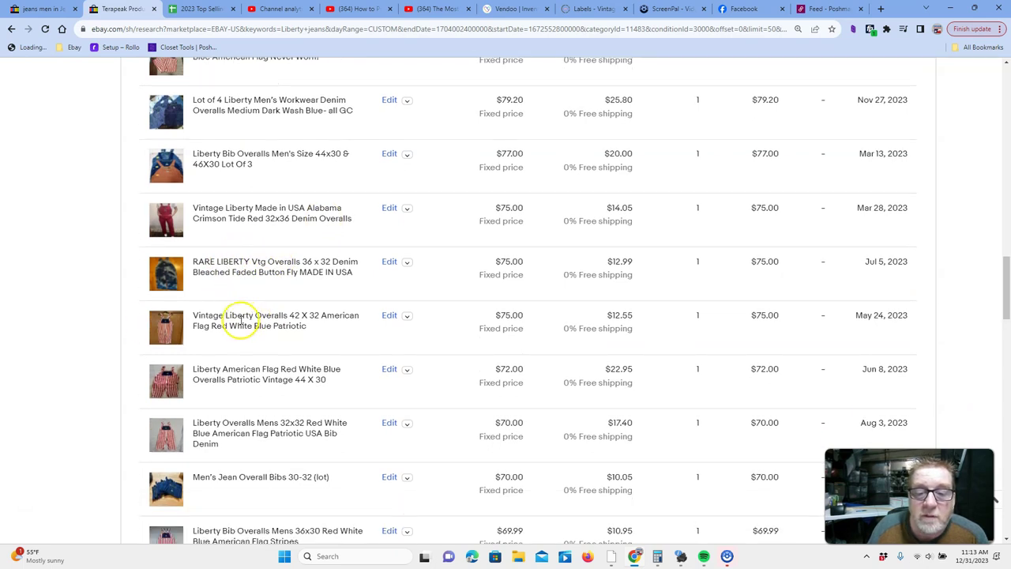
{"action": "scroll", "coordinate": [236, 411], "scroll_direction": "down", "scroll_amount": 2}
{"action": "scroll", "coordinate": [233, 371], "scroll_direction": "down", "scroll_amount": 2}
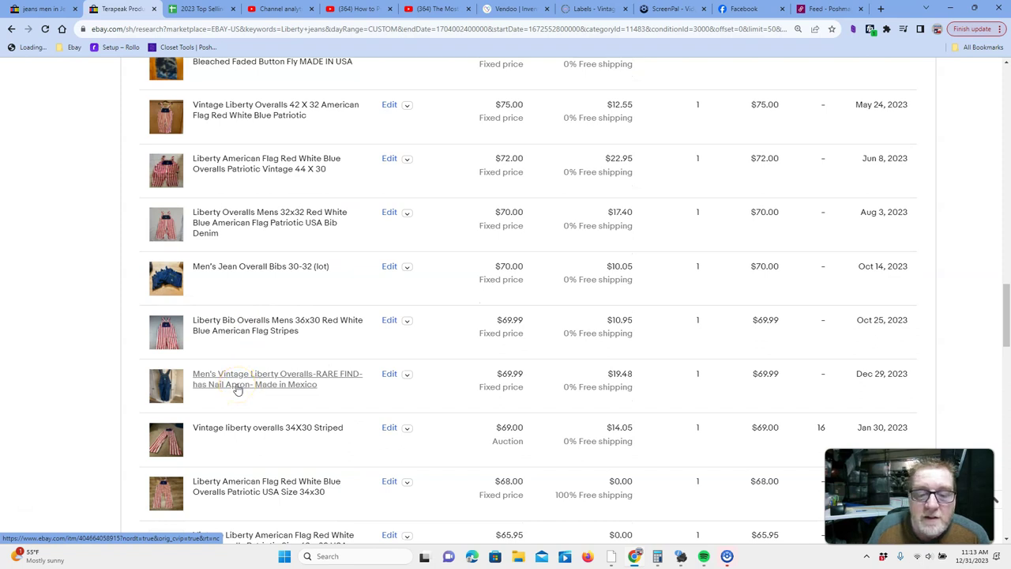
Step: Continue through the price-sorted results to $45.00 sales like the brown canvas bib overalls 40x30
{"action": "left_click", "coordinate": [241, 386]}
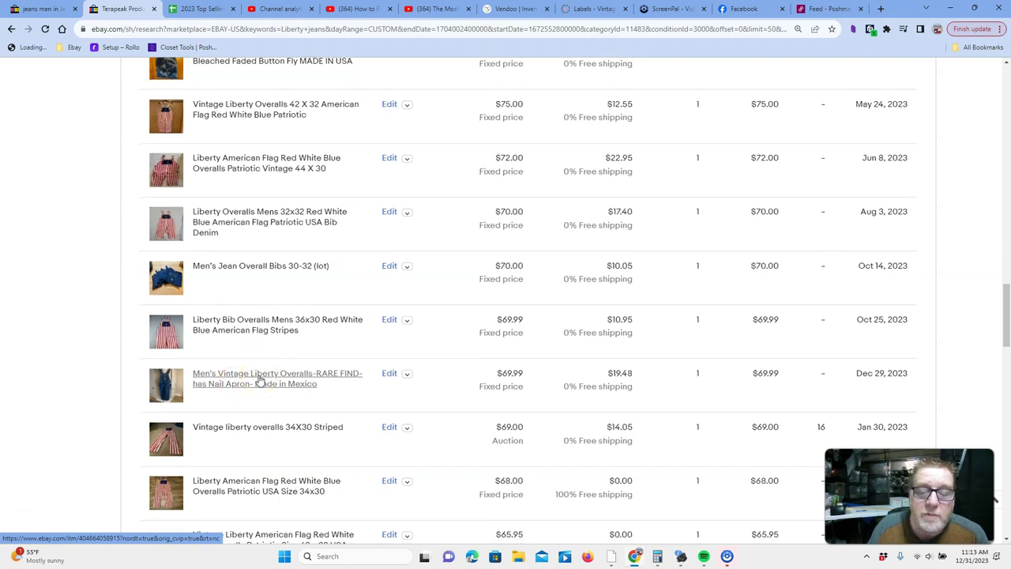
{"action": "scroll", "coordinate": [261, 379], "scroll_direction": "down", "scroll_amount": 3}
{"action": "scroll", "coordinate": [265, 332], "scroll_direction": "down", "scroll_amount": 4}
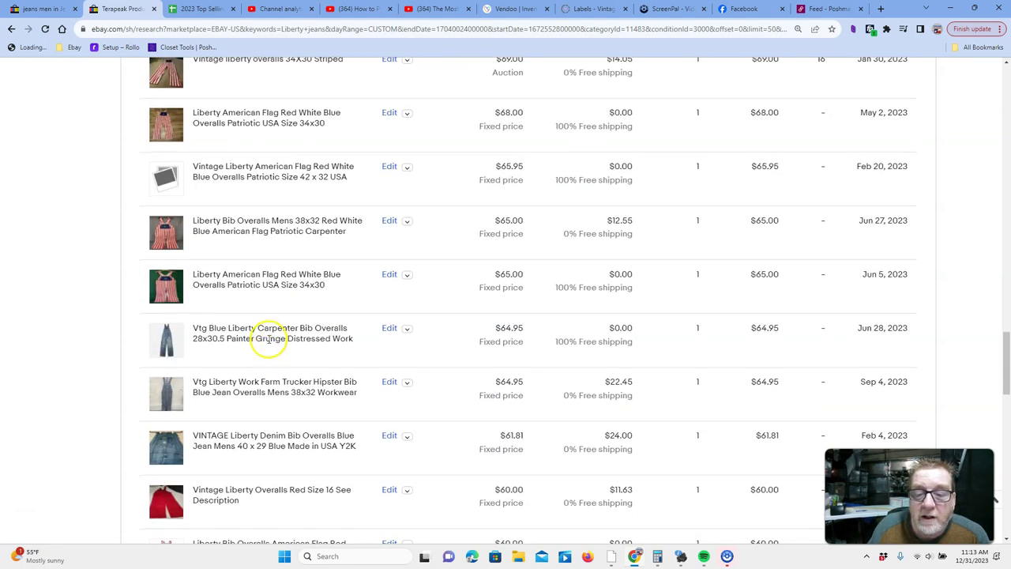
{"action": "scroll", "coordinate": [269, 339], "scroll_direction": "down", "scroll_amount": 2}
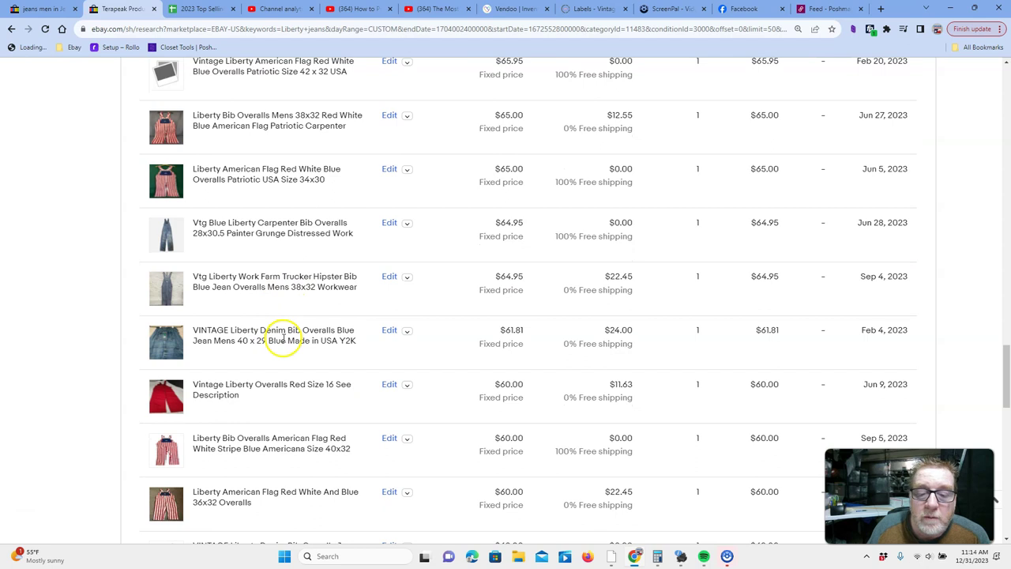
{"action": "scroll", "coordinate": [286, 316], "scroll_direction": "down", "scroll_amount": 2}
{"action": "scroll", "coordinate": [289, 268], "scroll_direction": "down", "scroll_amount": 2}
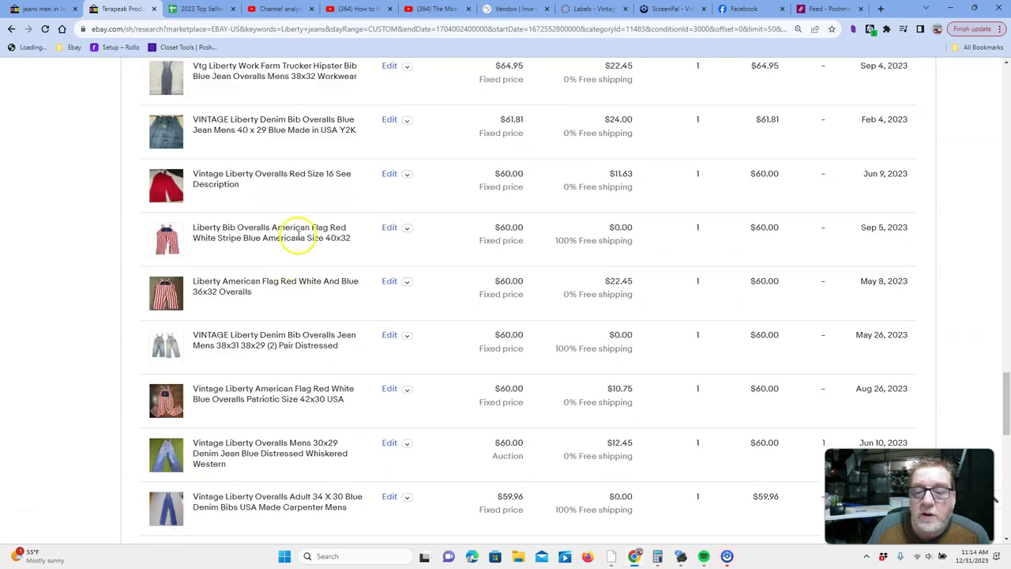
{"action": "scroll", "coordinate": [284, 237], "scroll_direction": "down", "scroll_amount": 2}
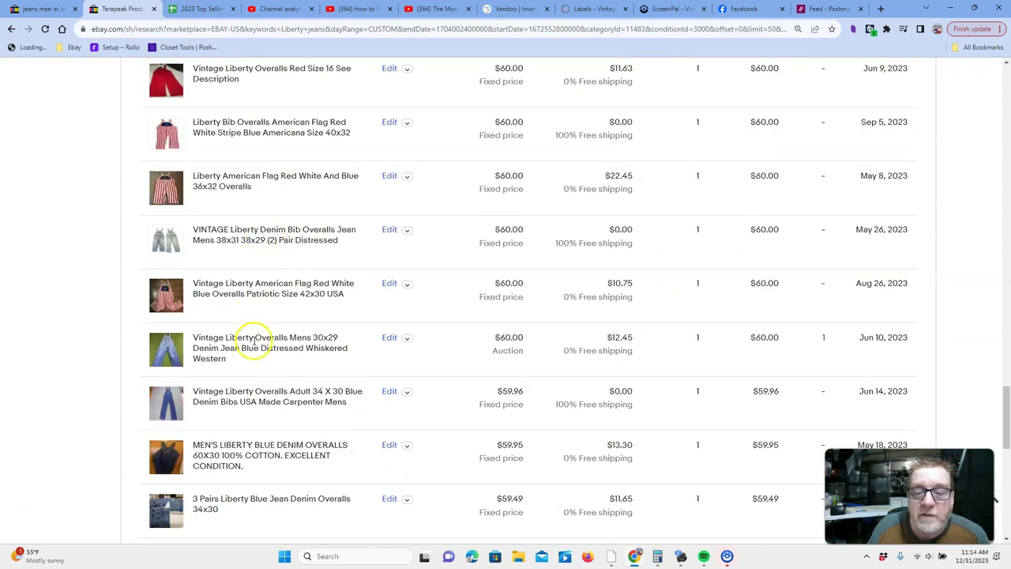
{"action": "scroll", "coordinate": [248, 340], "scroll_direction": "down", "scroll_amount": 2}
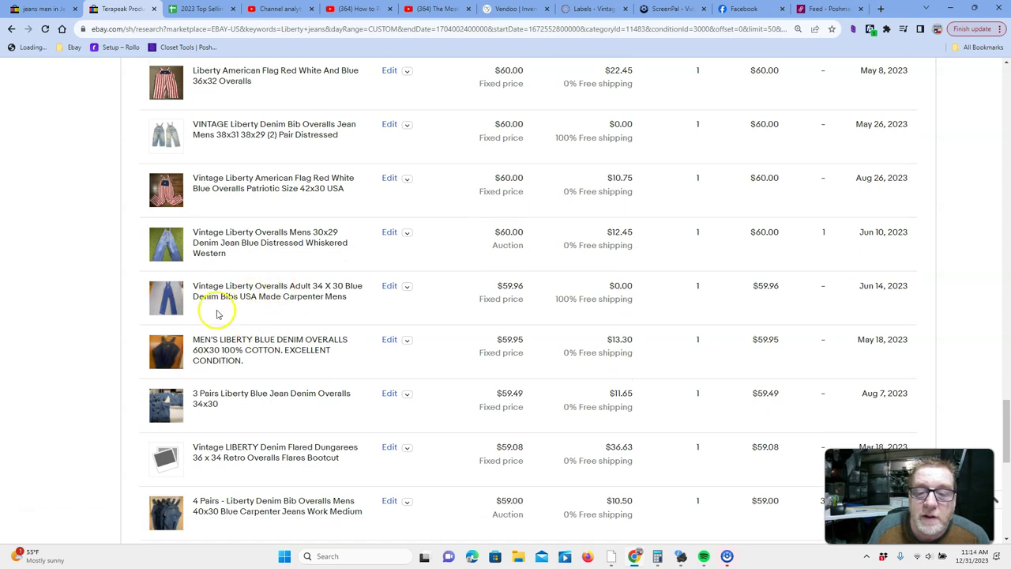
{"action": "scroll", "coordinate": [207, 399], "scroll_direction": "down", "scroll_amount": 1}
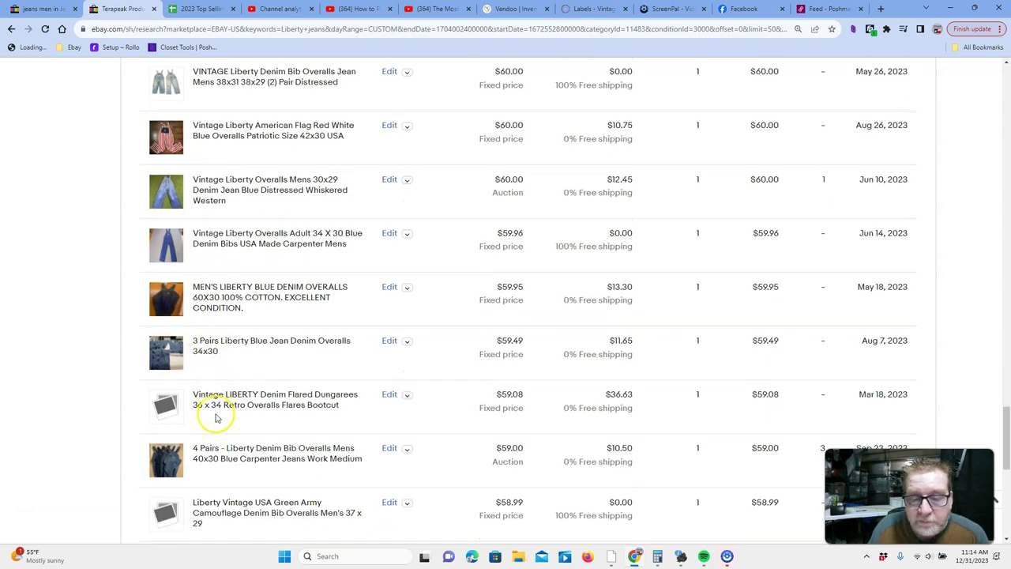
{"action": "scroll", "coordinate": [223, 399], "scroll_direction": "down", "scroll_amount": 1}
{"action": "scroll", "coordinate": [223, 392], "scroll_direction": "down", "scroll_amount": 4}
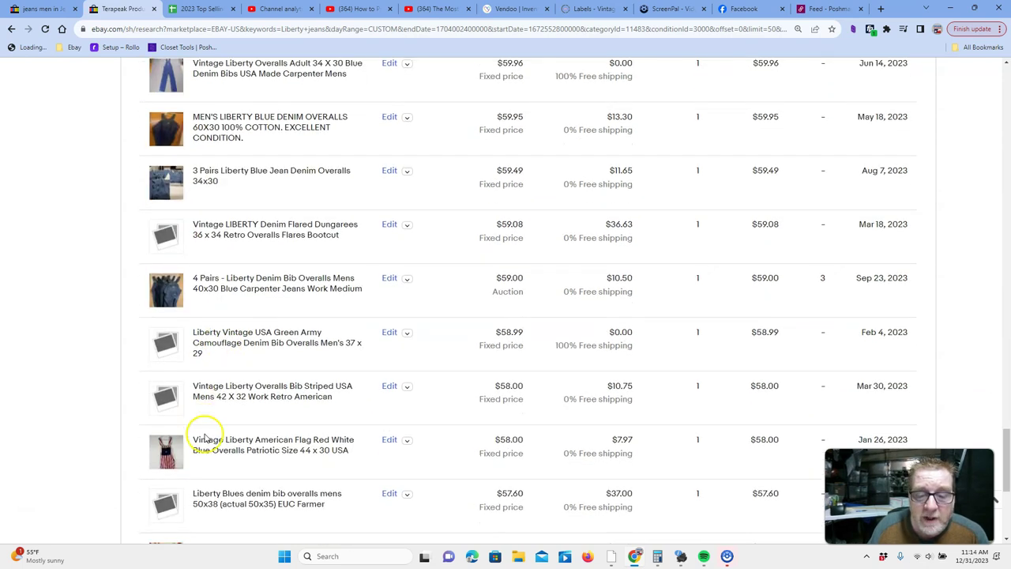
{"action": "scroll", "coordinate": [213, 339], "scroll_direction": "down", "scroll_amount": 1}
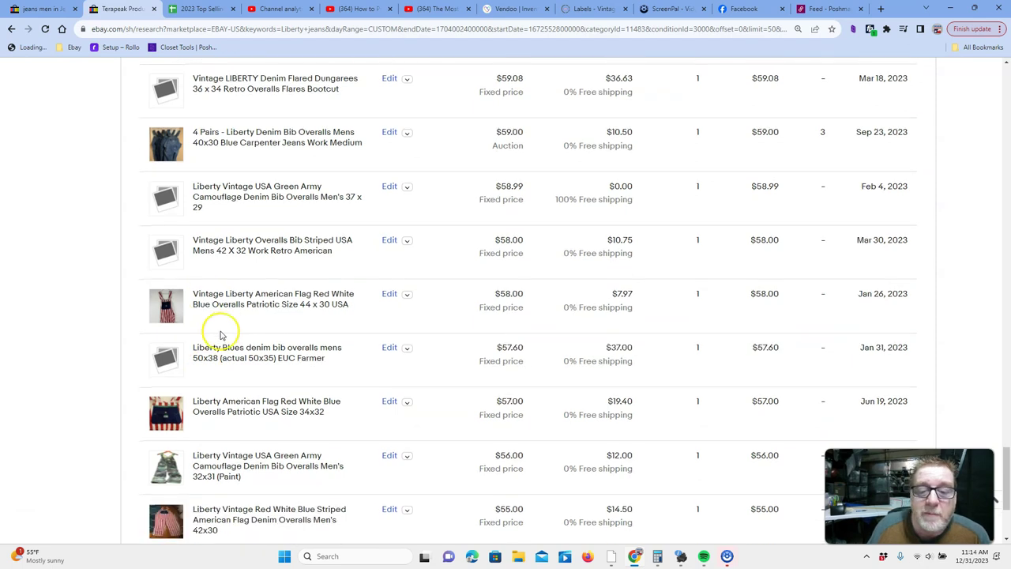
{"action": "scroll", "coordinate": [229, 356], "scroll_direction": "down", "scroll_amount": 2}
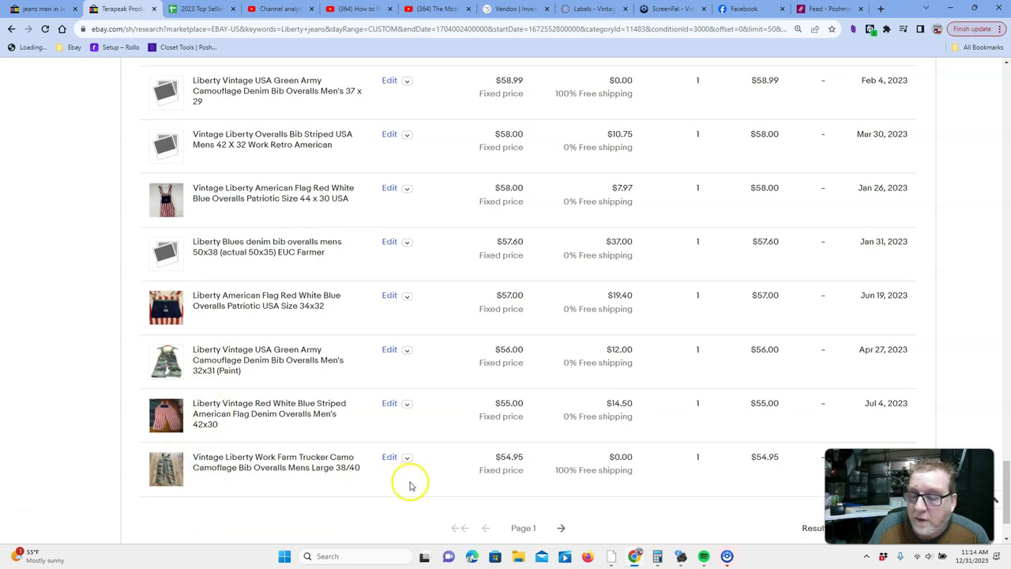
{"action": "scroll", "coordinate": [474, 481], "scroll_direction": "down", "scroll_amount": 1}
Step: Move to page two of sold Liberty results, then sort by date last sold, oldest first
{"action": "left_click", "coordinate": [563, 477]}
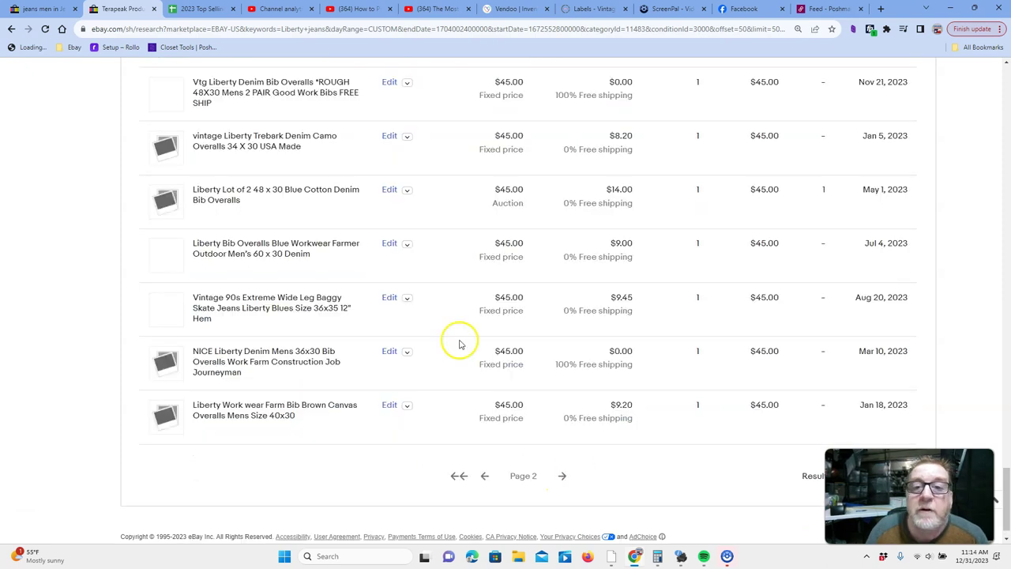
{"action": "scroll", "coordinate": [447, 273], "scroll_direction": "up", "scroll_amount": 10}
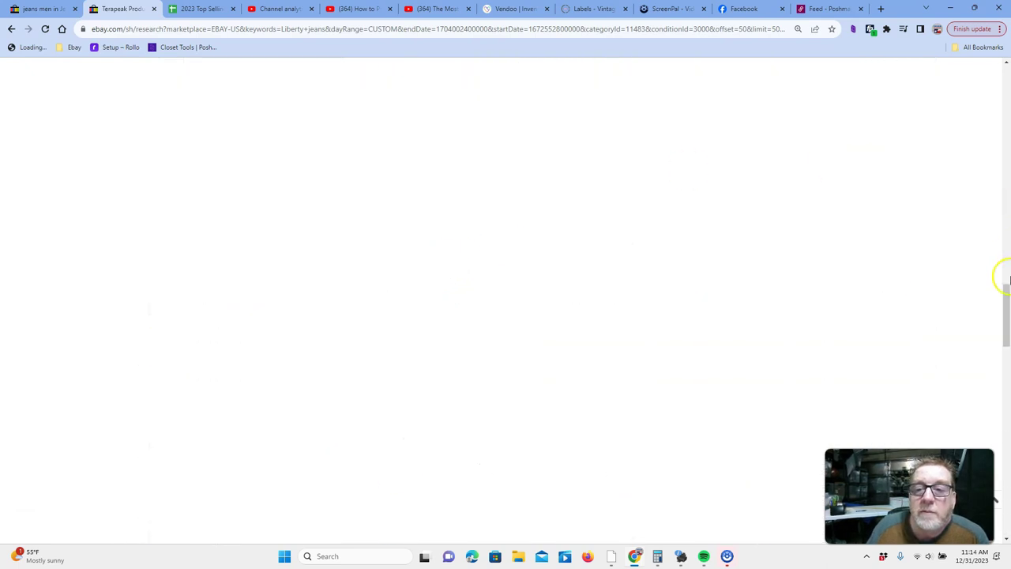
{"action": "left_click_drag", "start_coordinate": [1006, 297], "coordinate": [1006, 63]}
{"action": "scroll", "coordinate": [356, 377], "scroll_direction": "down", "scroll_amount": 7}
{"action": "scroll", "coordinate": [364, 278], "scroll_direction": "down", "scroll_amount": 1}
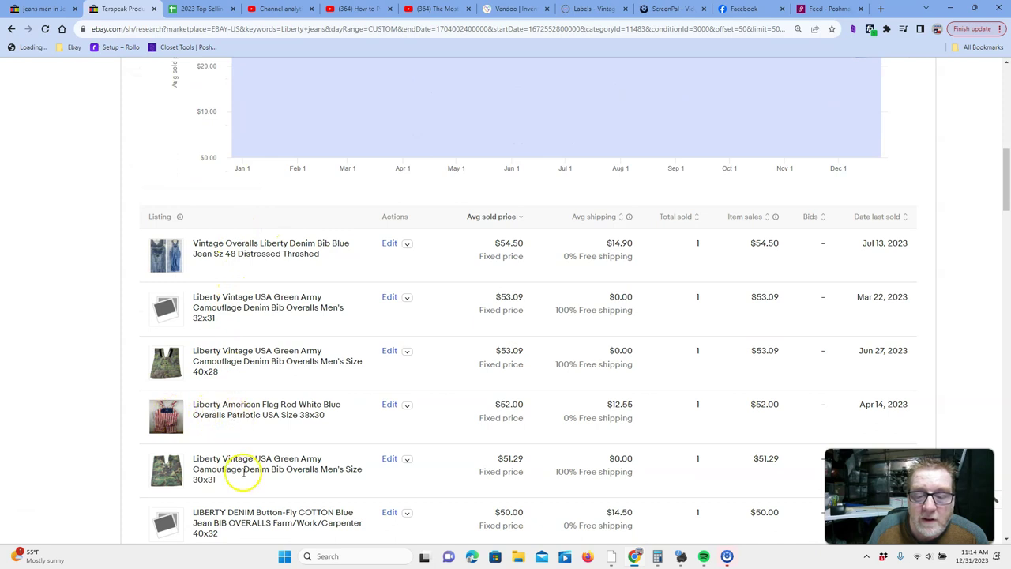
{"action": "scroll", "coordinate": [245, 459], "scroll_direction": "down", "scroll_amount": 1}
{"action": "scroll", "coordinate": [549, 282], "scroll_direction": "up", "scroll_amount": 2}
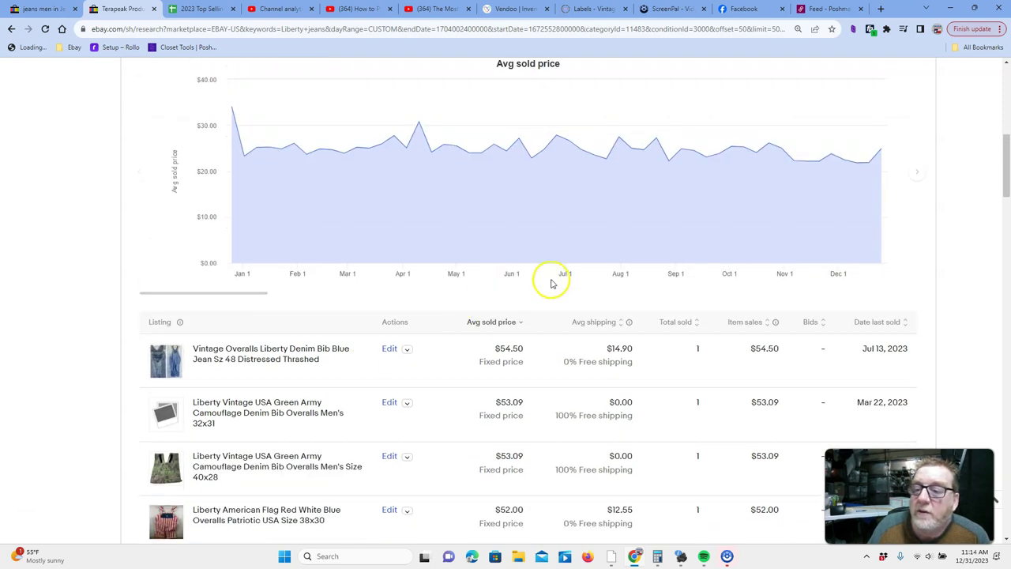
{"action": "left_click", "coordinate": [887, 324]}
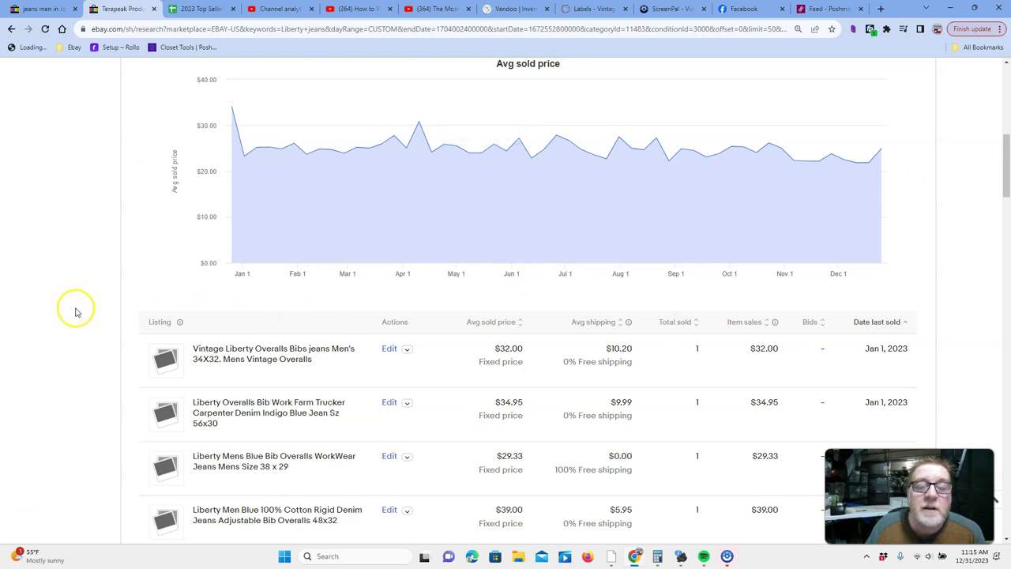
{"action": "scroll", "coordinate": [75, 311], "scroll_direction": "down", "scroll_amount": 1}
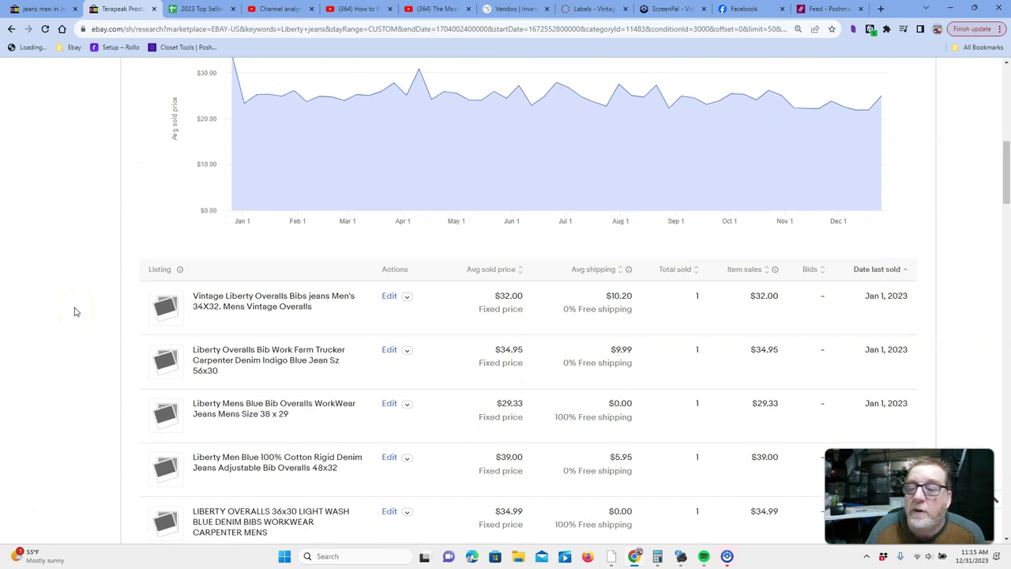
{"action": "left_click", "coordinate": [876, 273]}
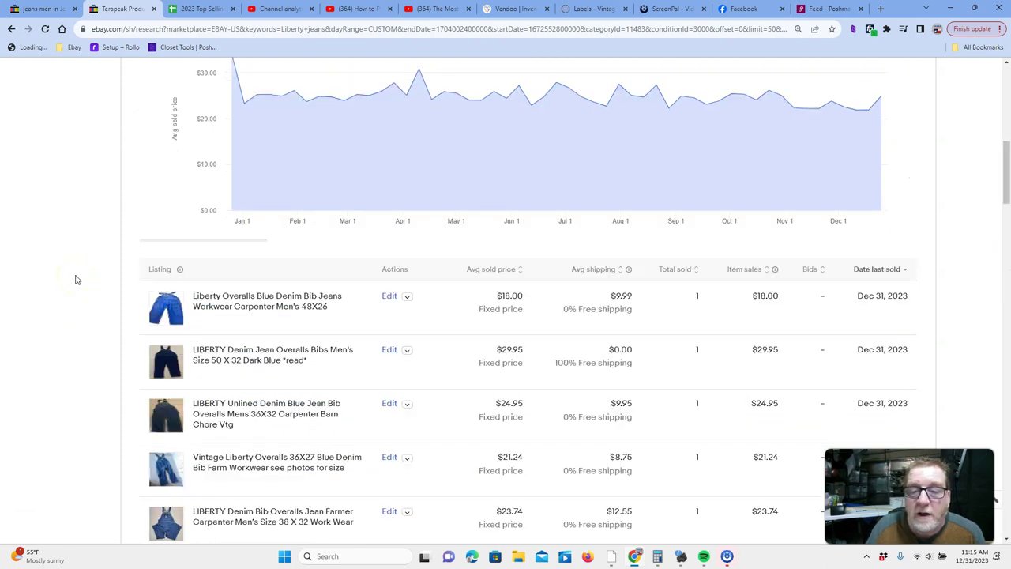
{"action": "scroll", "coordinate": [101, 262], "scroll_direction": "down", "scroll_amount": 2}
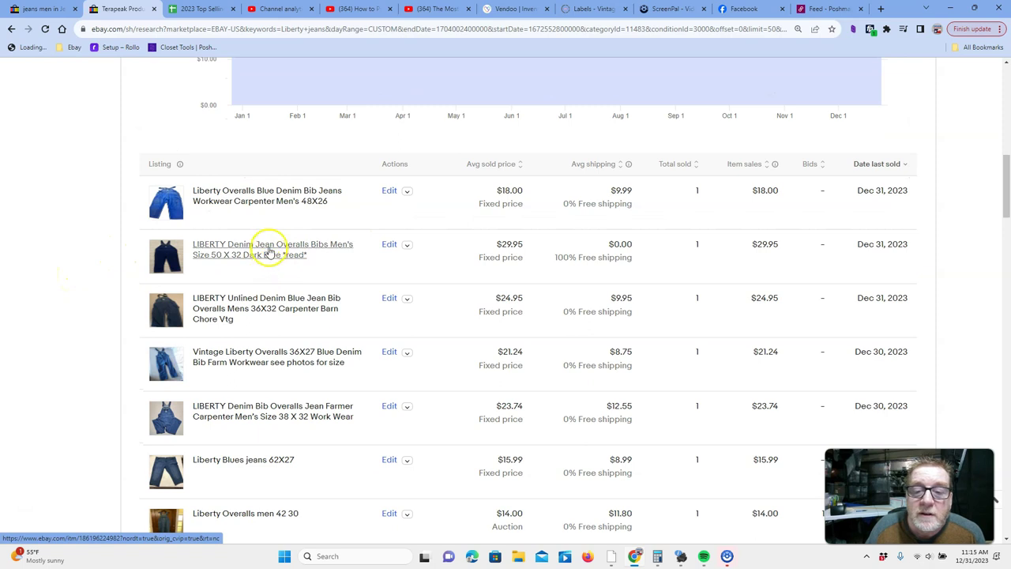
{"action": "scroll", "coordinate": [261, 319], "scroll_direction": "down", "scroll_amount": 2}
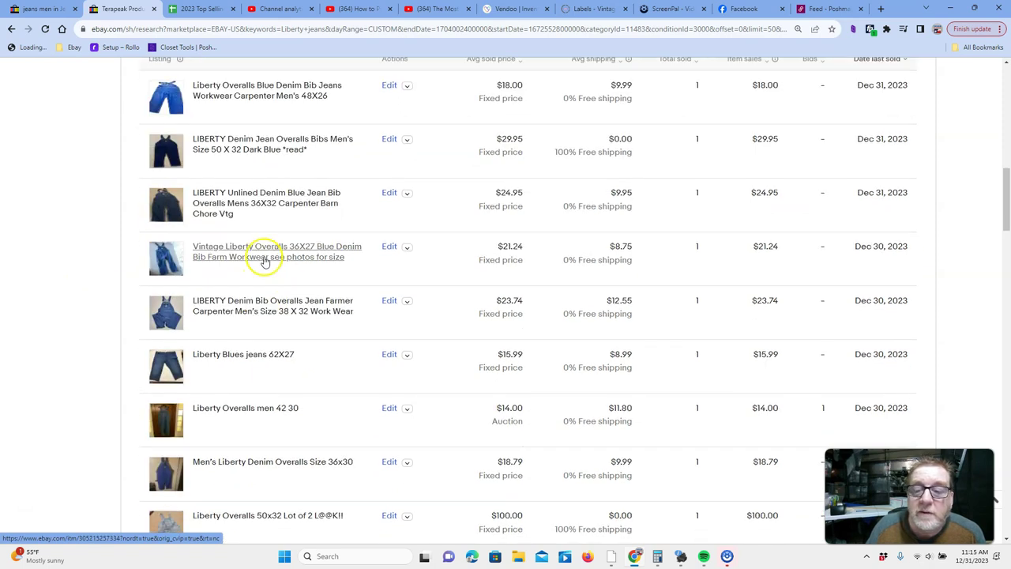
{"action": "scroll", "coordinate": [545, 322], "scroll_direction": "down", "scroll_amount": 3}
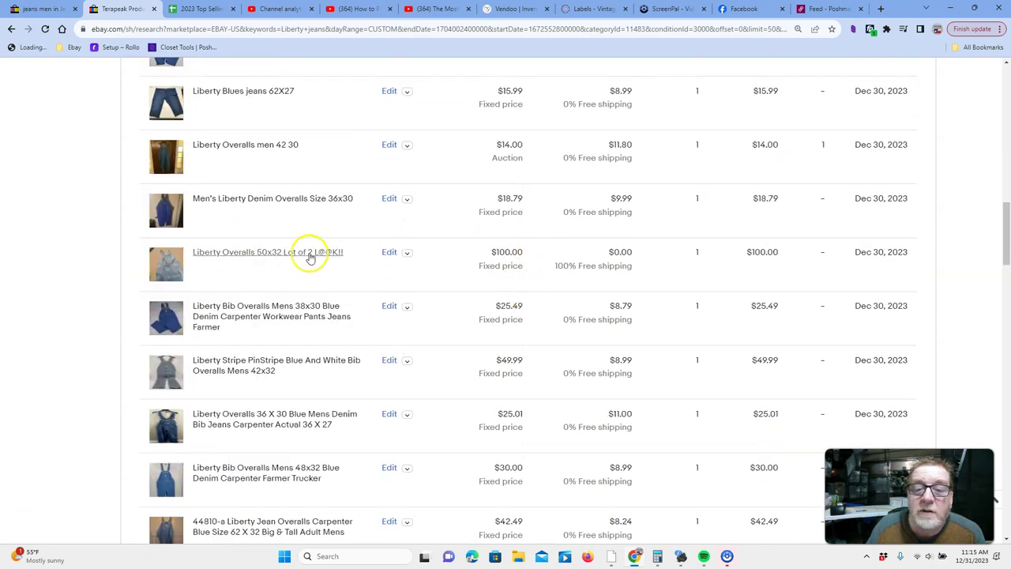
{"action": "scroll", "coordinate": [512, 284], "scroll_direction": "down", "scroll_amount": 2}
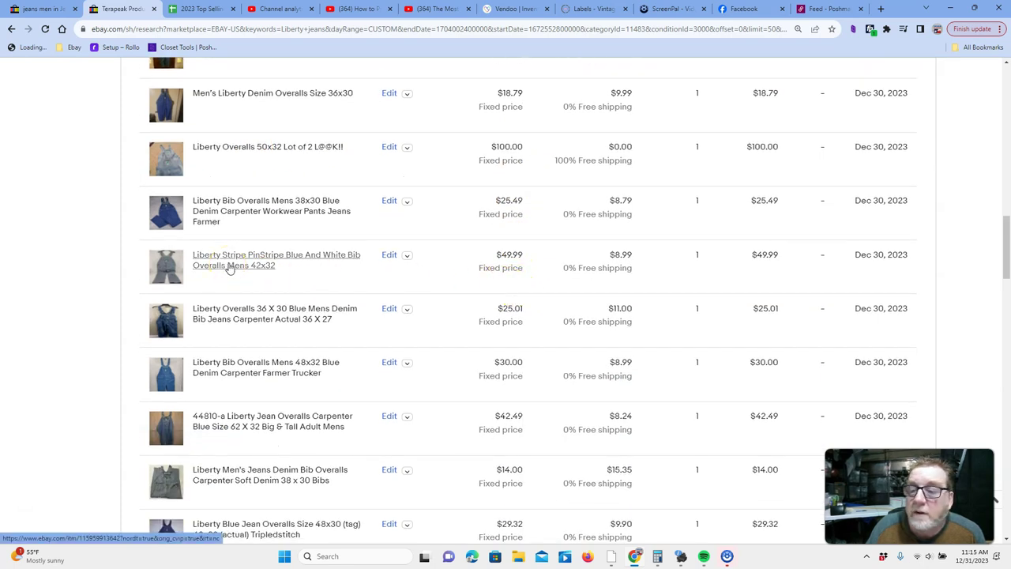
{"action": "scroll", "coordinate": [516, 270], "scroll_direction": "down", "scroll_amount": 1}
{"action": "scroll", "coordinate": [515, 270], "scroll_direction": "down", "scroll_amount": 1}
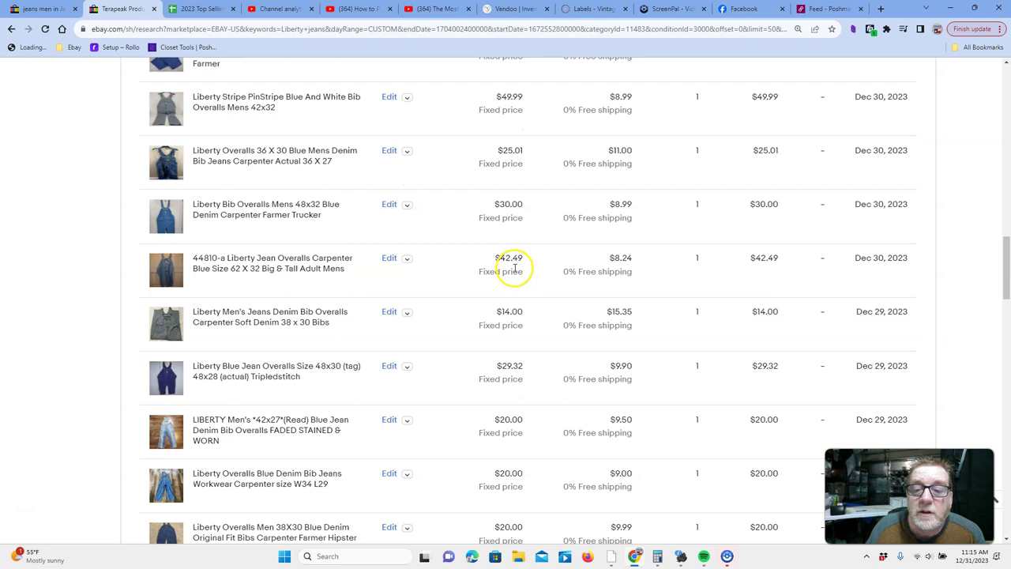
{"action": "scroll", "coordinate": [519, 324], "scroll_direction": "down", "scroll_amount": 2}
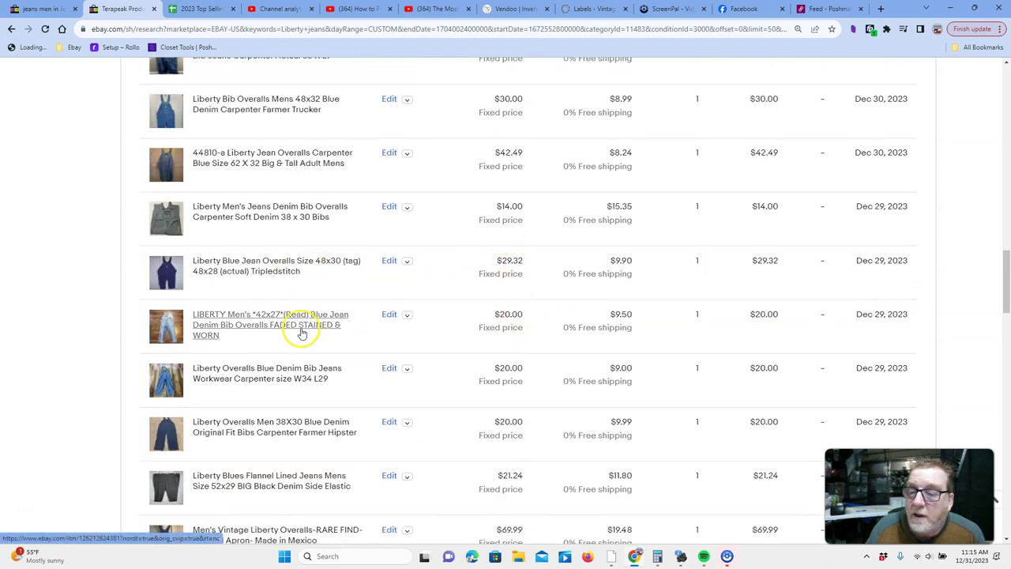
{"action": "scroll", "coordinate": [304, 333], "scroll_direction": "down", "scroll_amount": 4}
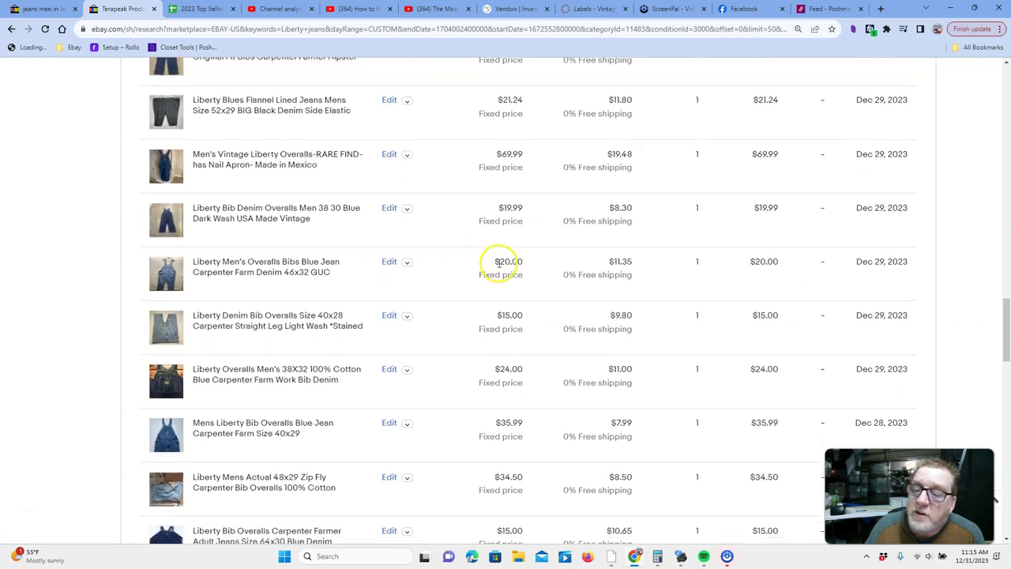
{"action": "scroll", "coordinate": [498, 266], "scroll_direction": "down", "scroll_amount": 3}
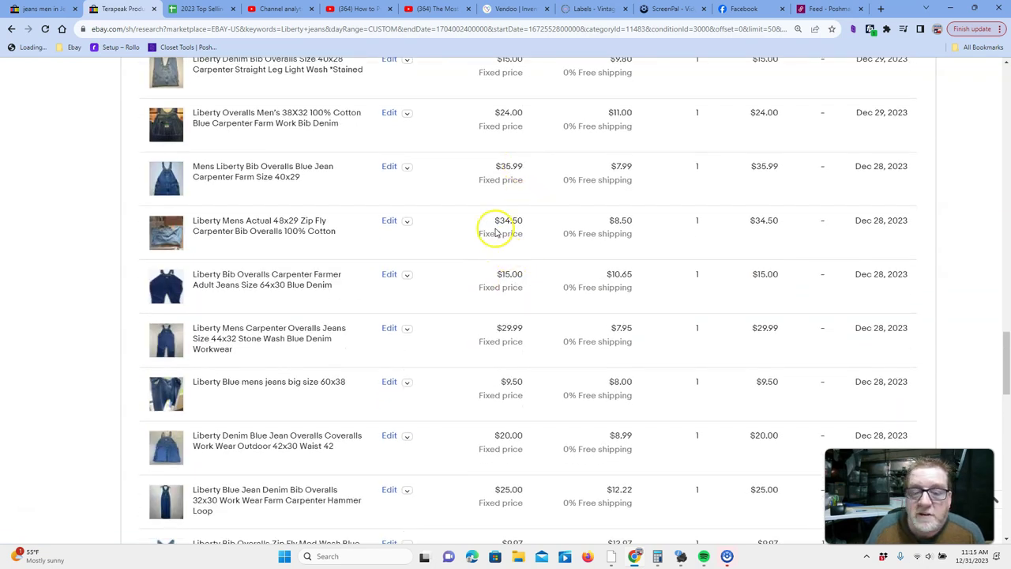
{"action": "scroll", "coordinate": [495, 233], "scroll_direction": "down", "scroll_amount": 2}
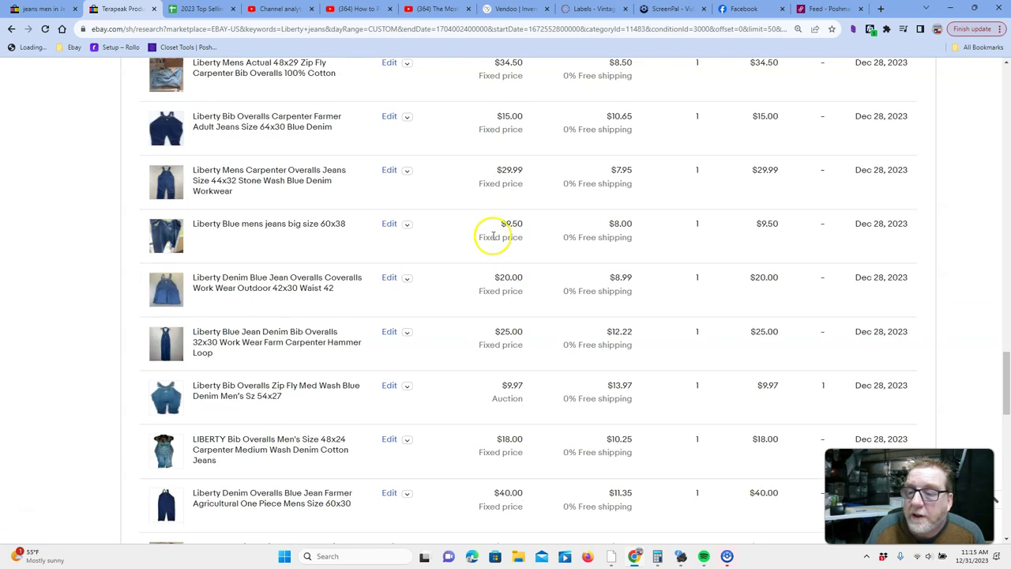
{"action": "scroll", "coordinate": [493, 235], "scroll_direction": "down", "scroll_amount": 2}
{"action": "scroll", "coordinate": [493, 236], "scroll_direction": "down", "scroll_amount": 1}
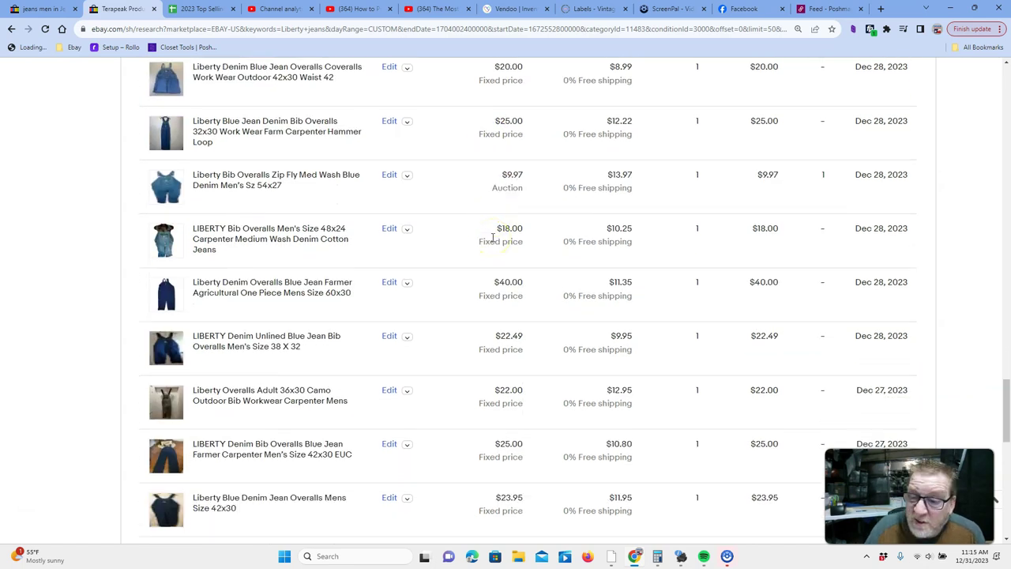
{"action": "scroll", "coordinate": [493, 237], "scroll_direction": "down", "scroll_amount": 2}
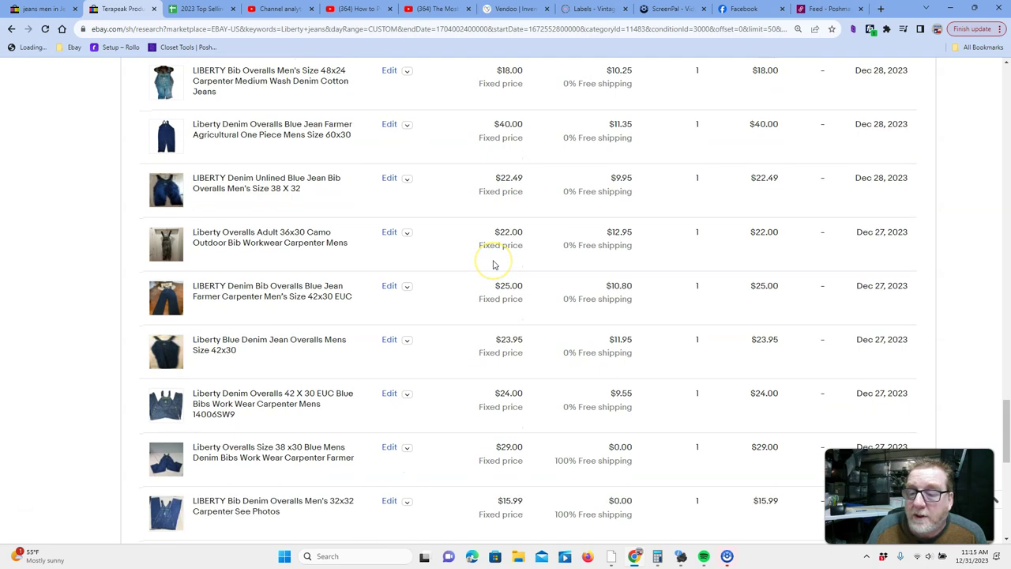
{"action": "scroll", "coordinate": [498, 312], "scroll_direction": "down", "scroll_amount": 2}
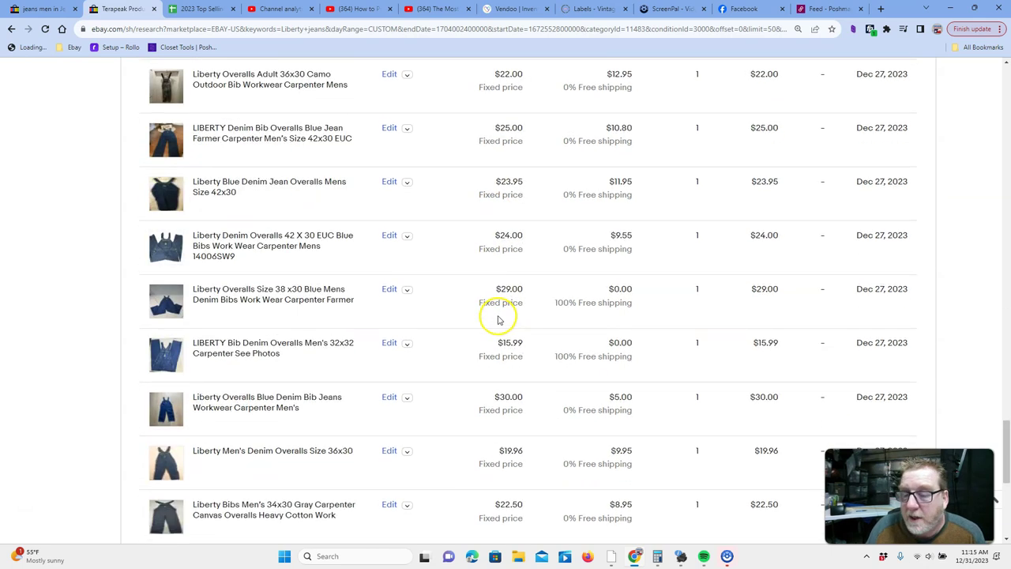
{"action": "scroll", "coordinate": [510, 395], "scroll_direction": "up", "scroll_amount": 15}
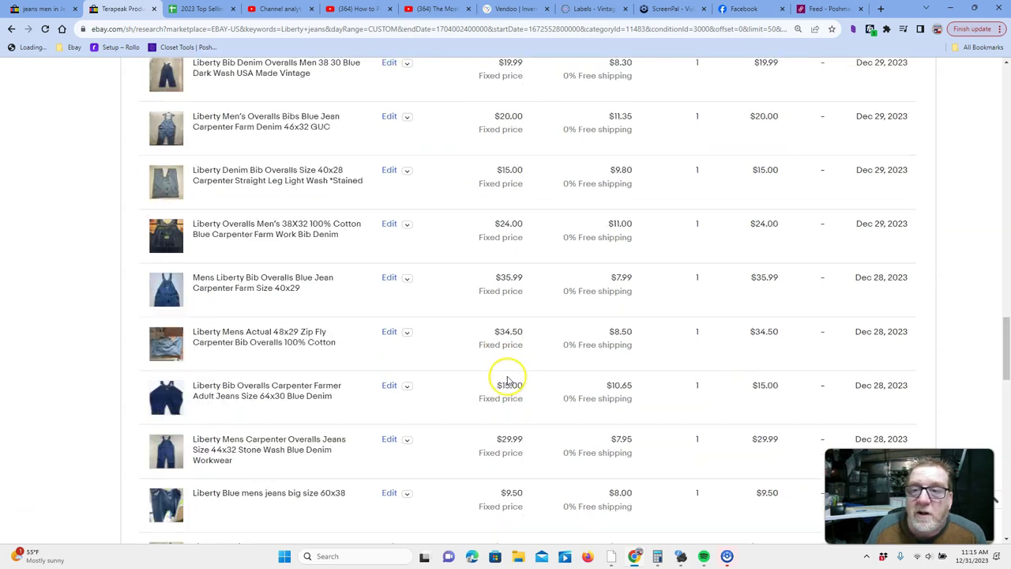
{"action": "scroll", "coordinate": [505, 374], "scroll_direction": "up", "scroll_amount": 12}
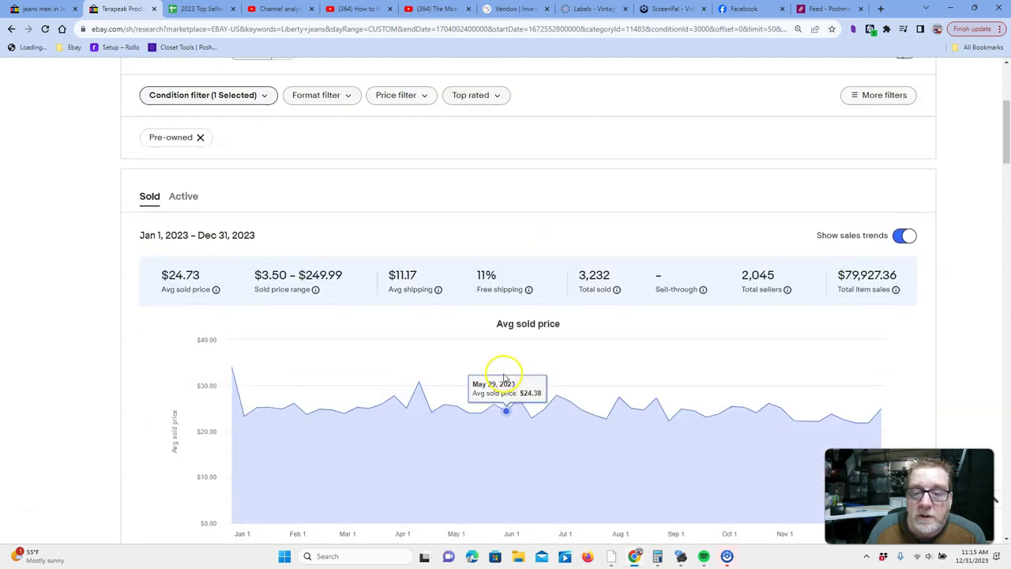
Step: Scroll the sold listings, then switch to the '2023 Top Selling Men's Jeans' spreadsheet
{"action": "scroll", "coordinate": [504, 377], "scroll_direction": "down", "scroll_amount": 4}
{"action": "scroll", "coordinate": [504, 377], "scroll_direction": "down", "scroll_amount": 2}
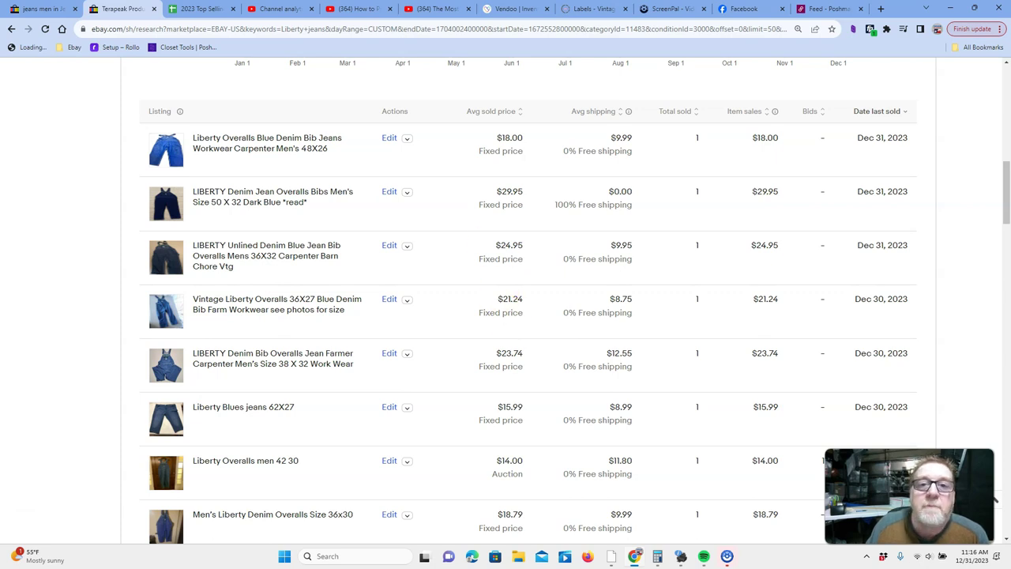
{"action": "left_click", "coordinate": [192, 9]}
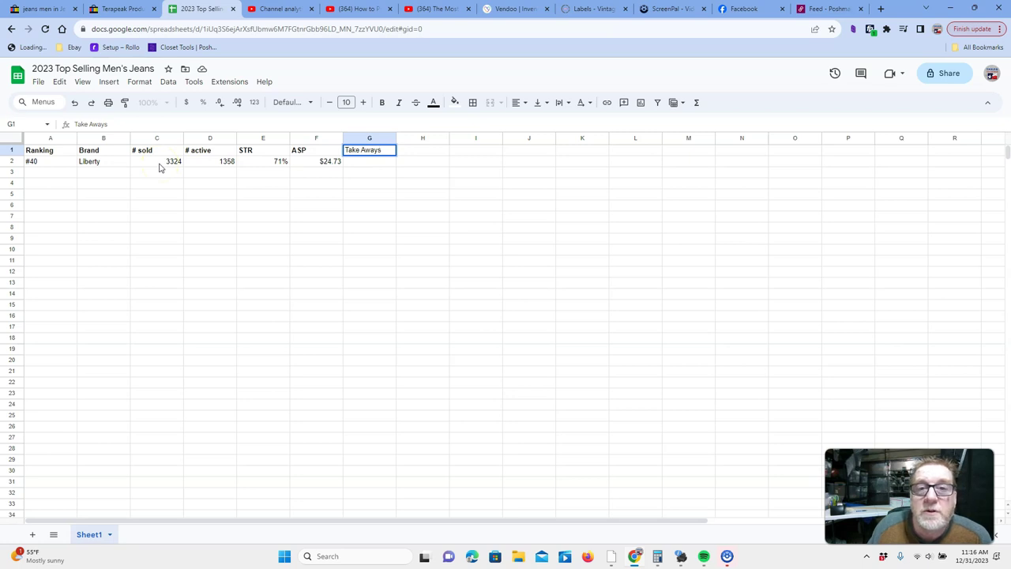
Step: Show the active Liberty jeans listings and read the Condition filter's pre-owned count of 1,346
{"action": "left_click", "coordinate": [117, 9]}
{"action": "scroll", "coordinate": [403, 216], "scroll_direction": "up", "scroll_amount": 8}
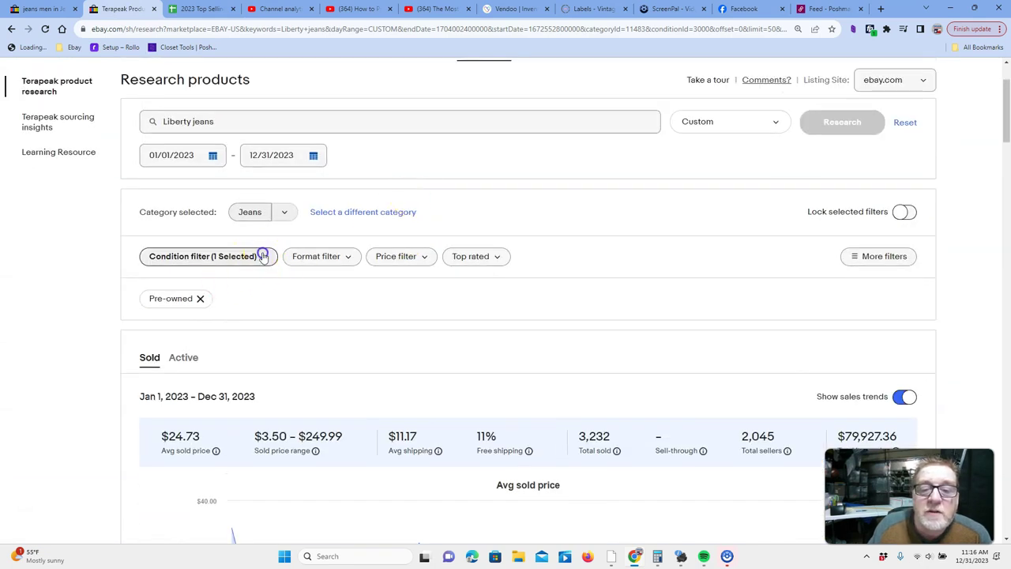
{"action": "left_click", "coordinate": [261, 256]}
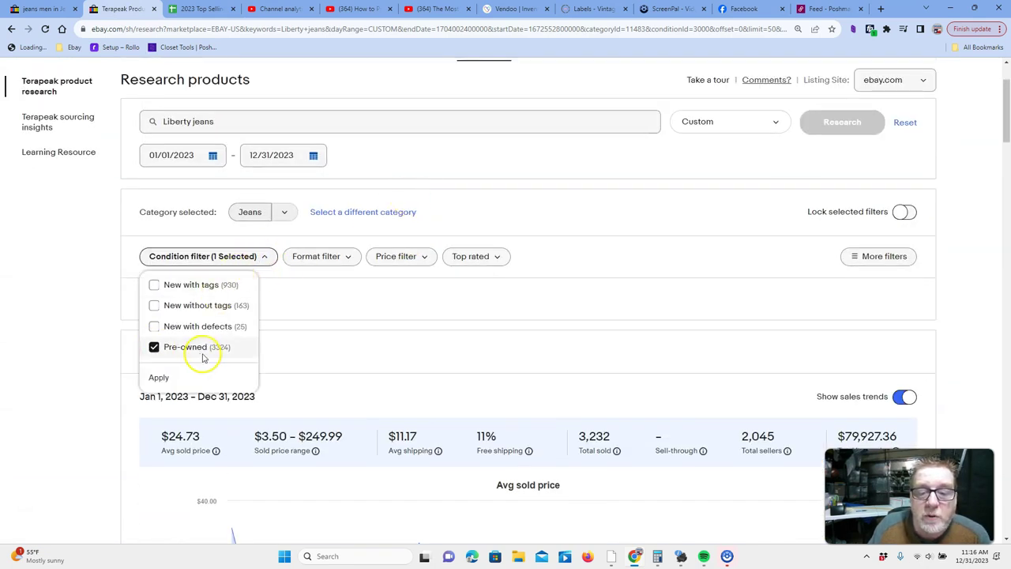
{"action": "left_click", "coordinate": [312, 299]}
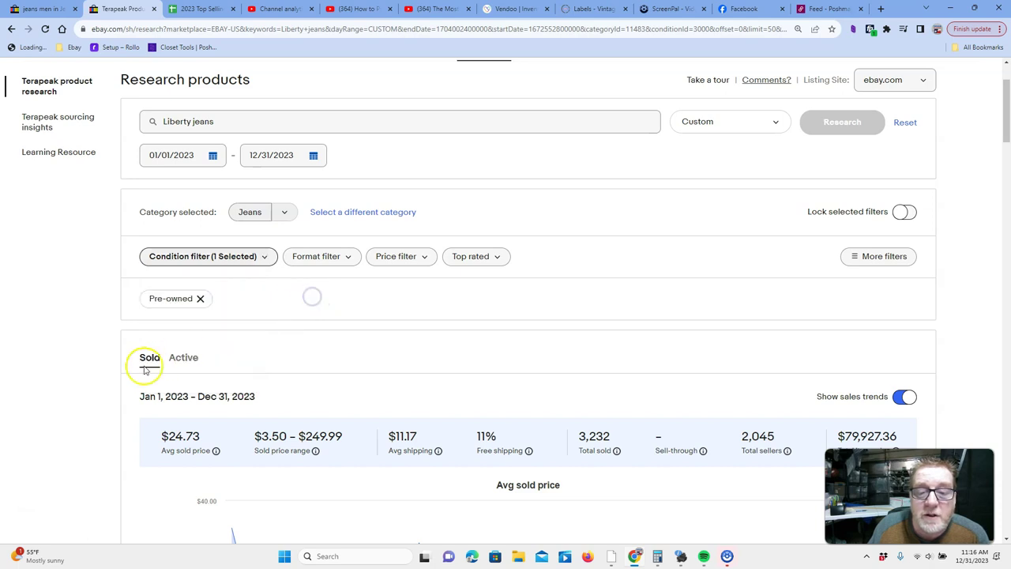
{"action": "left_click", "coordinate": [187, 360]}
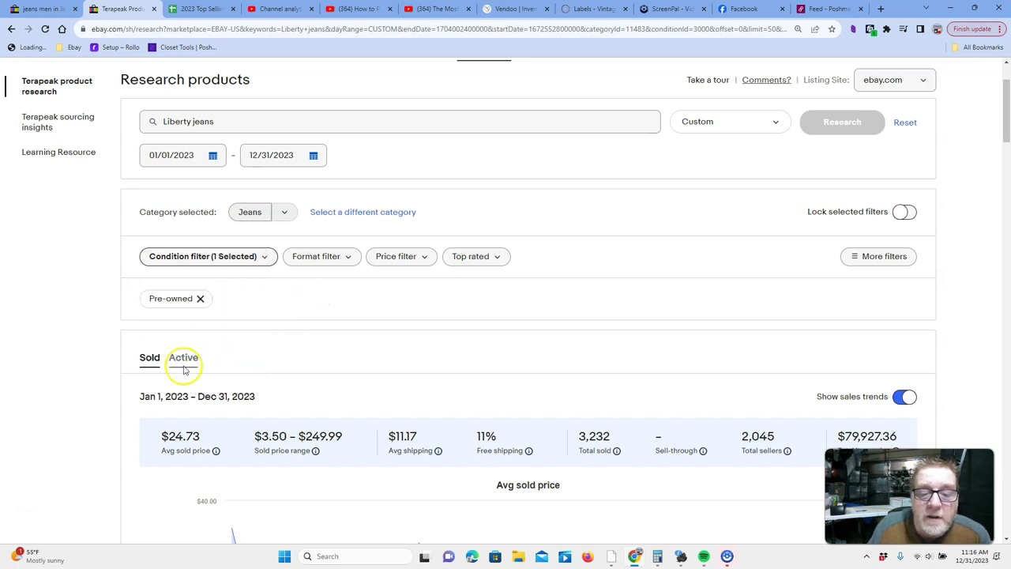
{"action": "scroll", "coordinate": [261, 284], "scroll_direction": "down", "scroll_amount": 1}
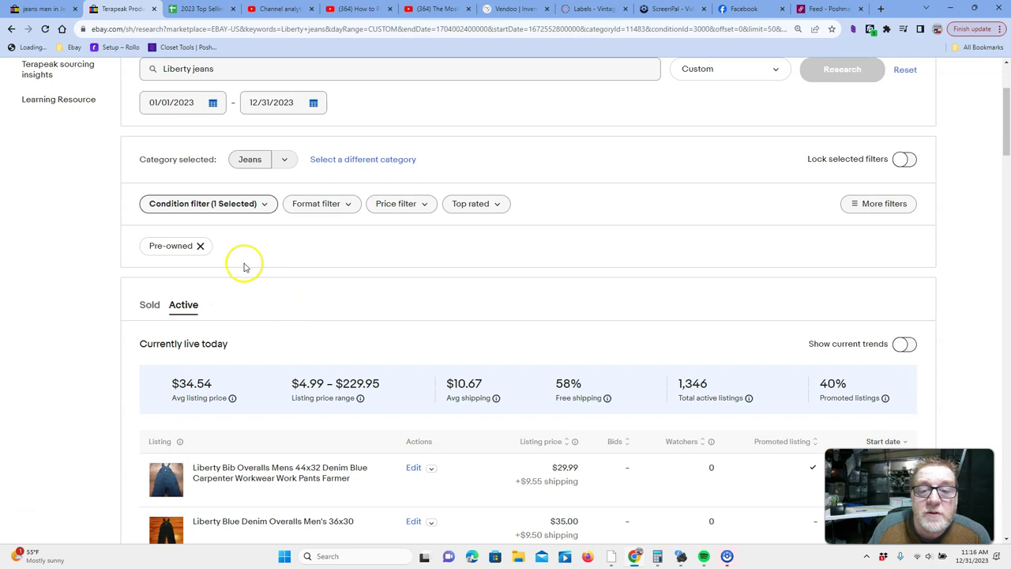
{"action": "left_click", "coordinate": [264, 203]}
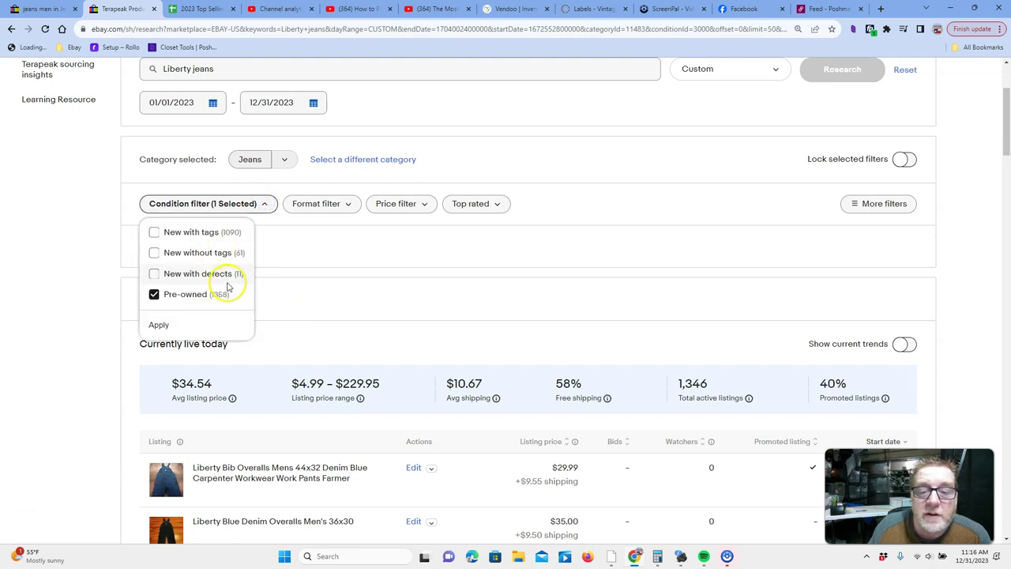
Step: Return to the jeans spreadsheet and bring up Calculator showing 3324 ÷ 4682 ≈ 0.71
{"action": "left_click", "coordinate": [202, 8]}
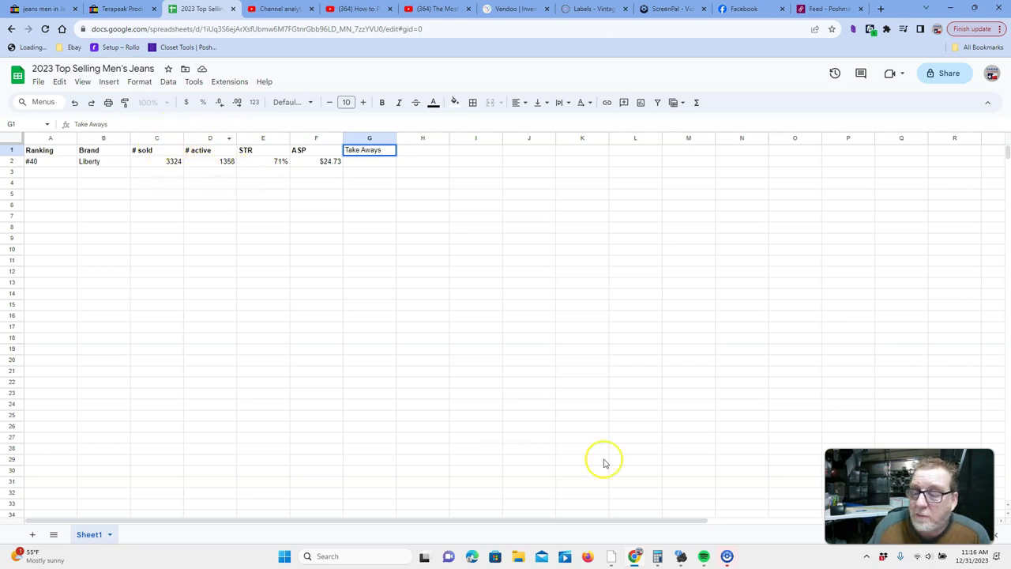
{"action": "mouse_move", "coordinate": [704, 556]}
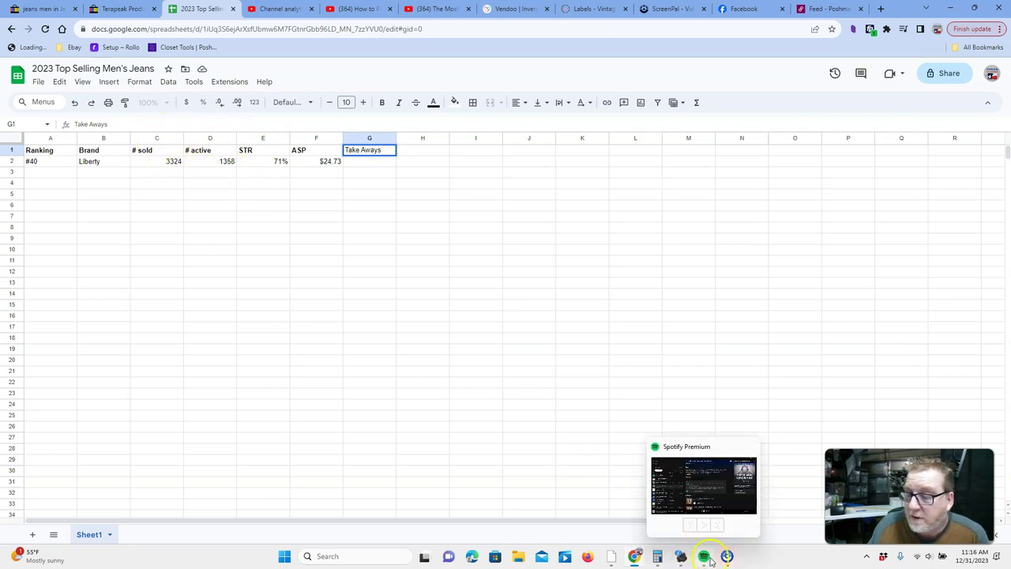
{"action": "left_click", "coordinate": [658, 516]}
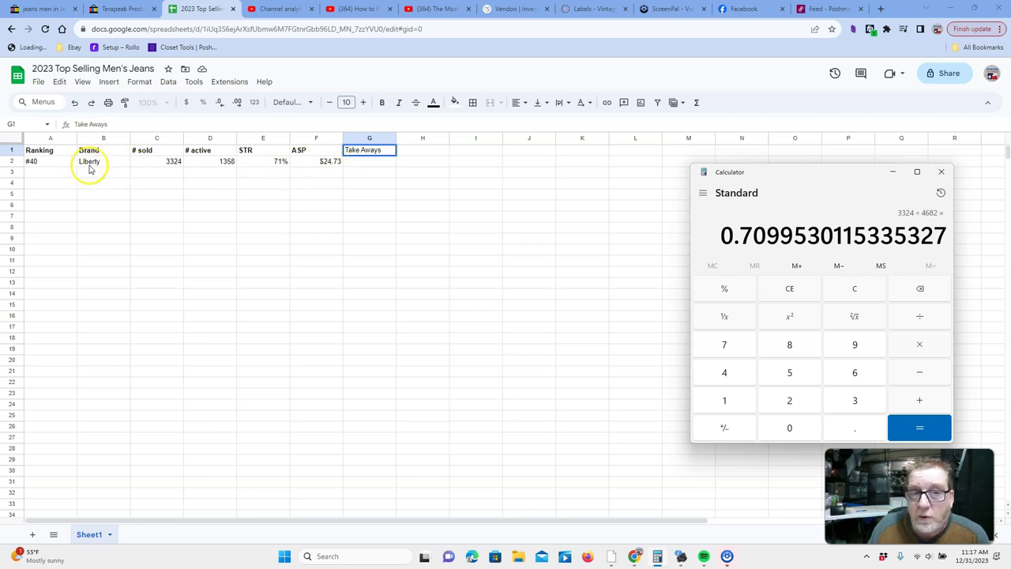
Step: Enter 'Vintage and Red White and Blue sell for $50 plus.' in Liberty's Take Aways cell G2
{"action": "left_click", "coordinate": [366, 162]}
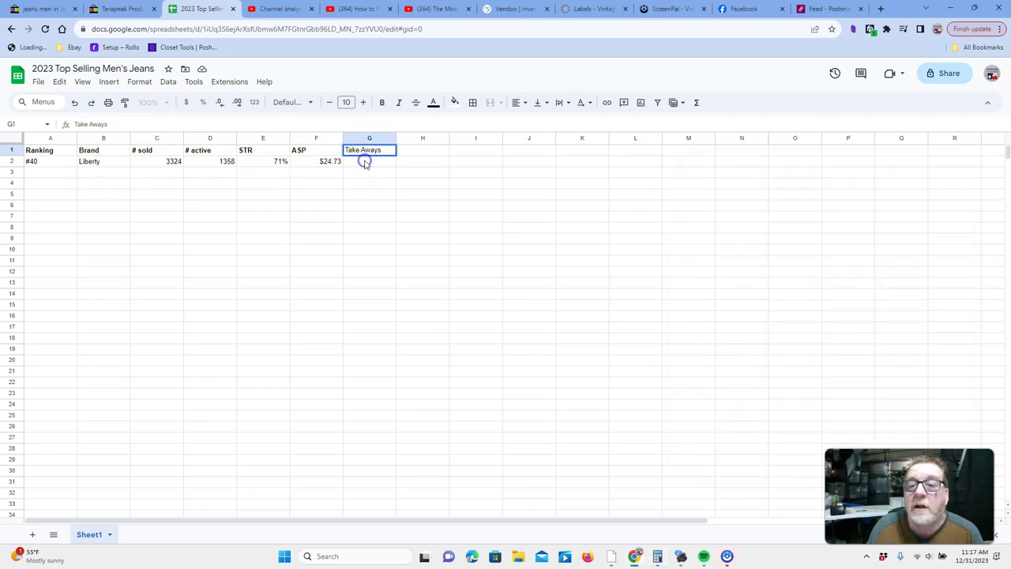
{"action": "left_click", "coordinate": [374, 163]}
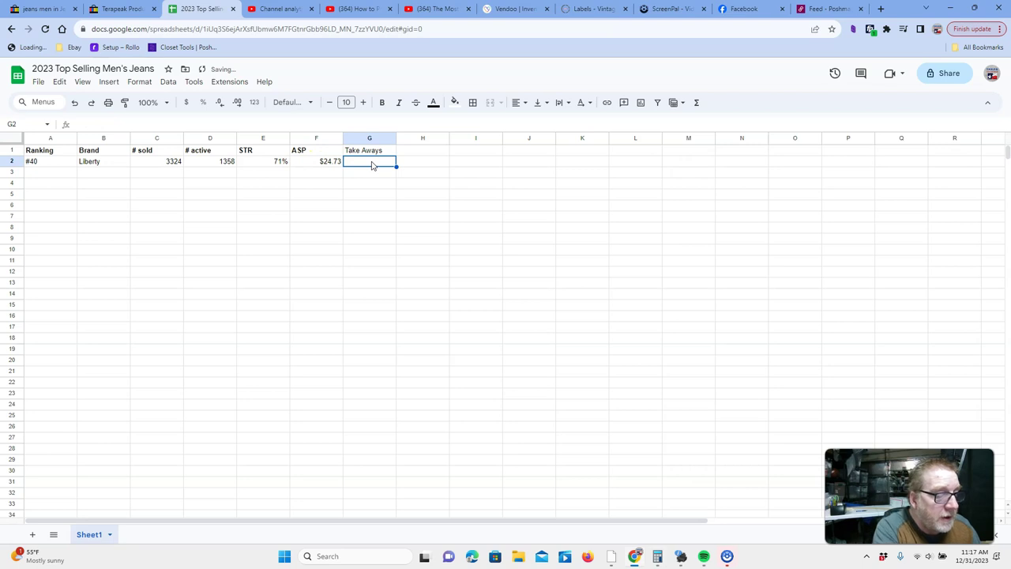
{"action": "type", "text": "Vintage and"}
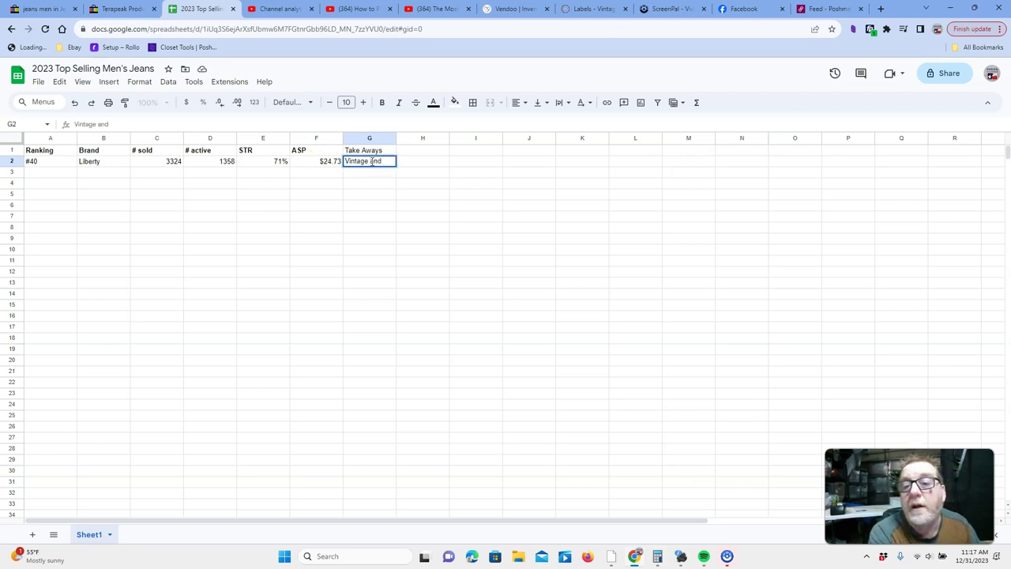
{"action": "type", "text": " Red White a"}
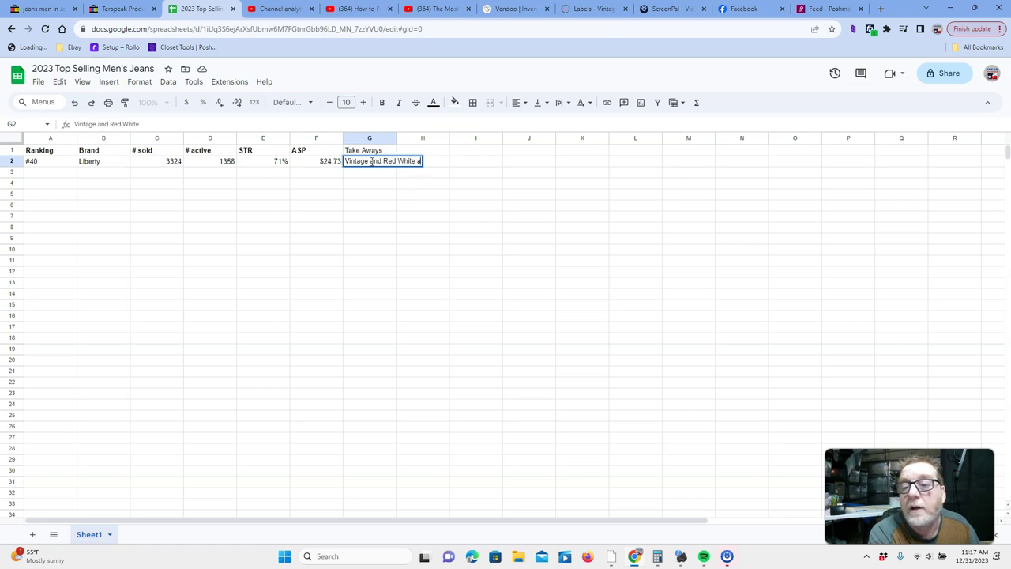
{"action": "type", "text": "nd Blue"}
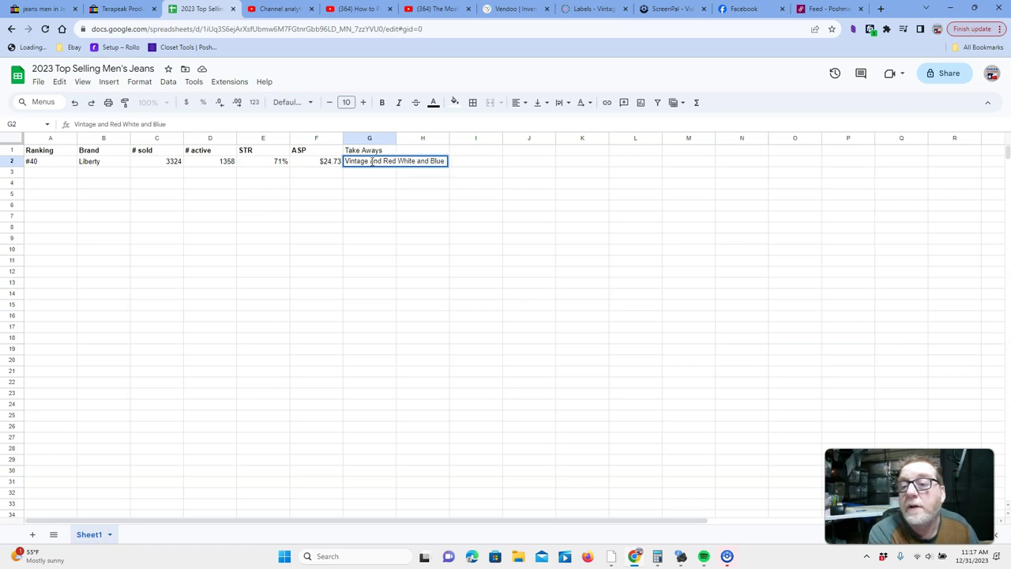
{"action": "type", "text": " sell for"}
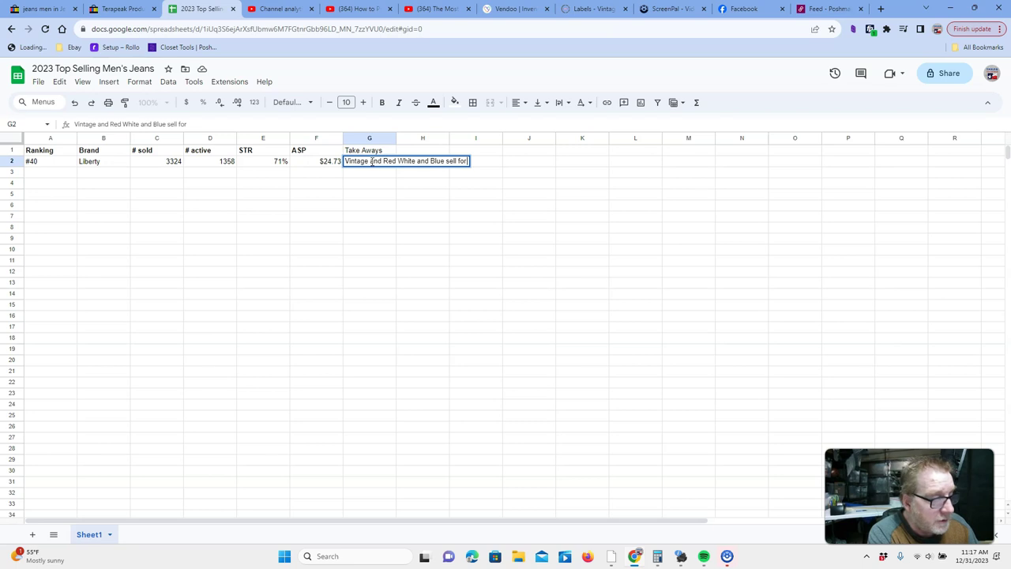
{"action": "type", "text": " $50"}
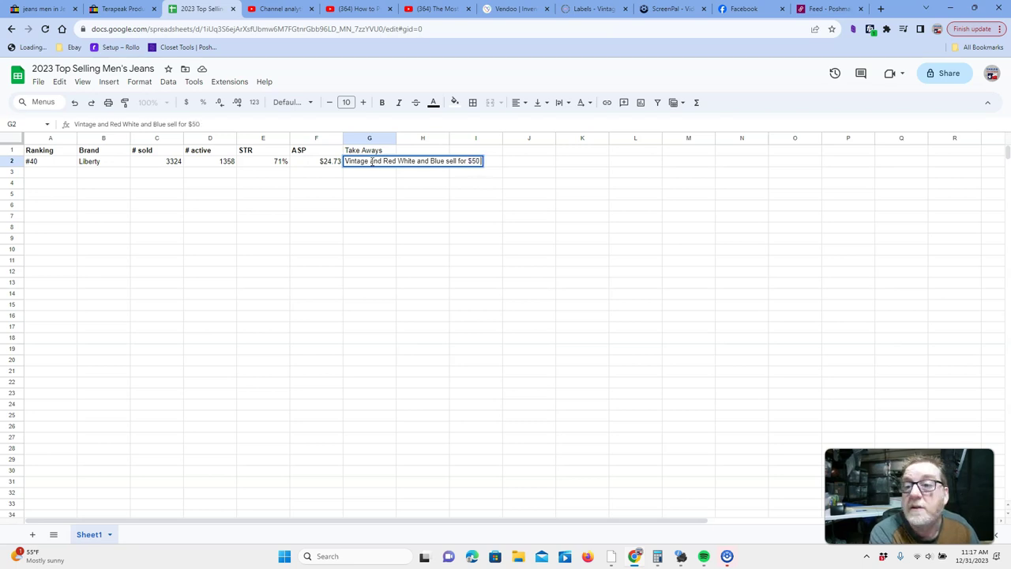
{"action": "type", "text": " plus."}
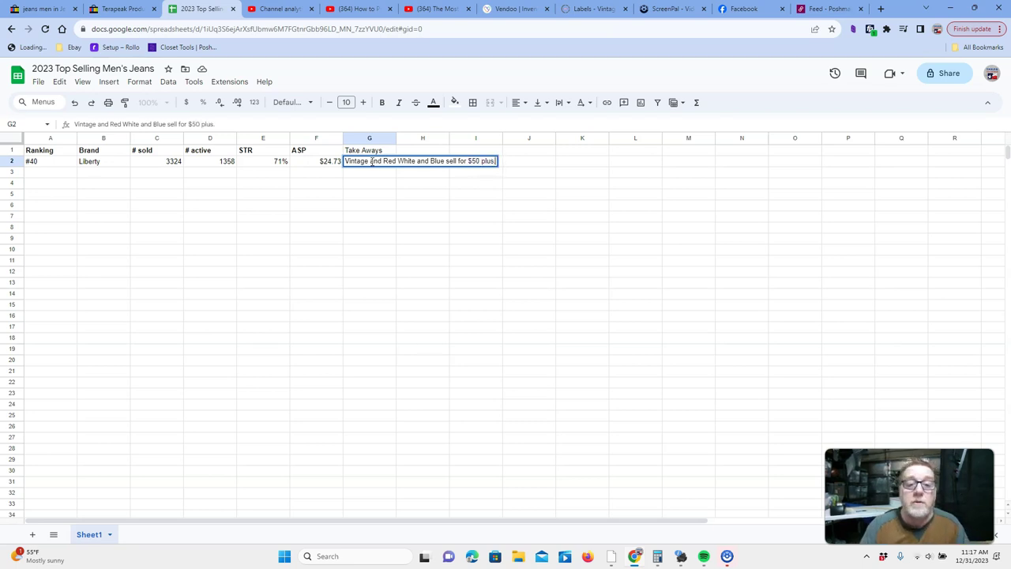